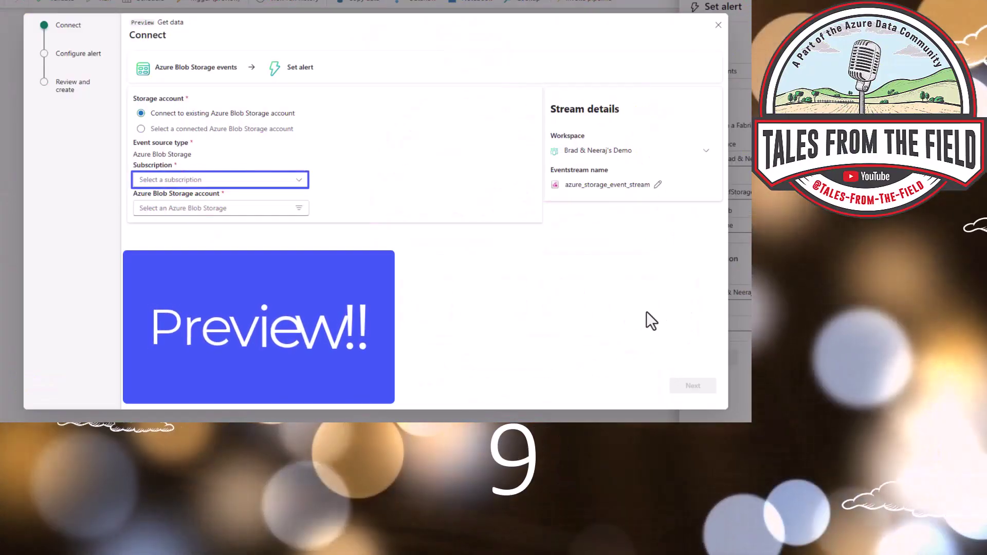
- Pick the Azure subscription and the bballfabric storage account for the Blob Storage events source
click(300, 186)
click(291, 224)
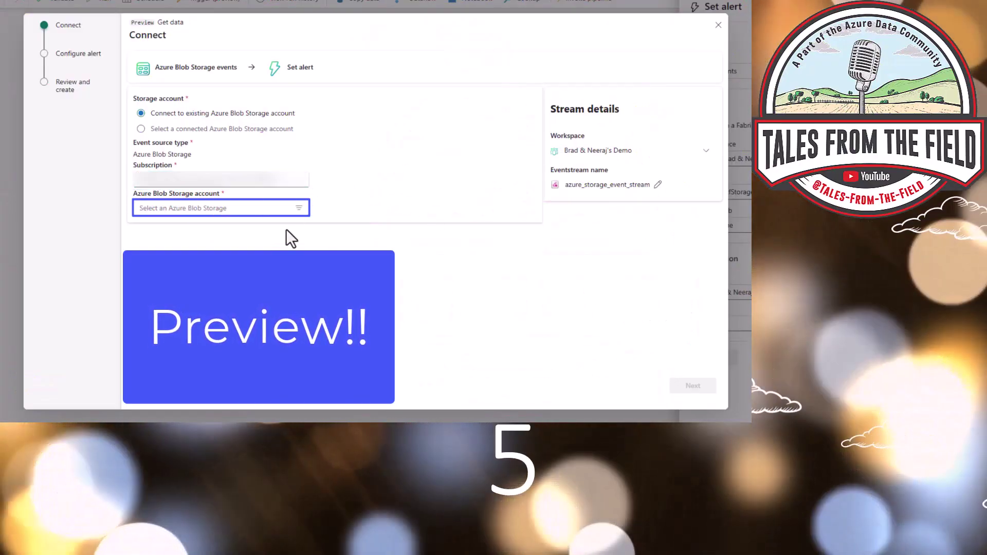
click(297, 211)
click(221, 229)
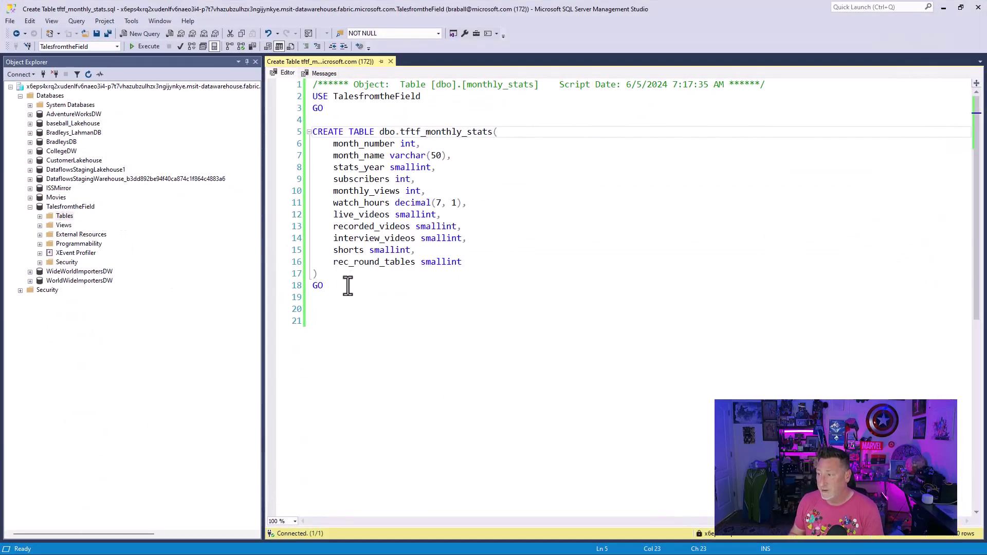
- Save and execute the CREATE TABLE statement for dbo.tftf_monthly_stats
drag(346, 277, 266, 134)
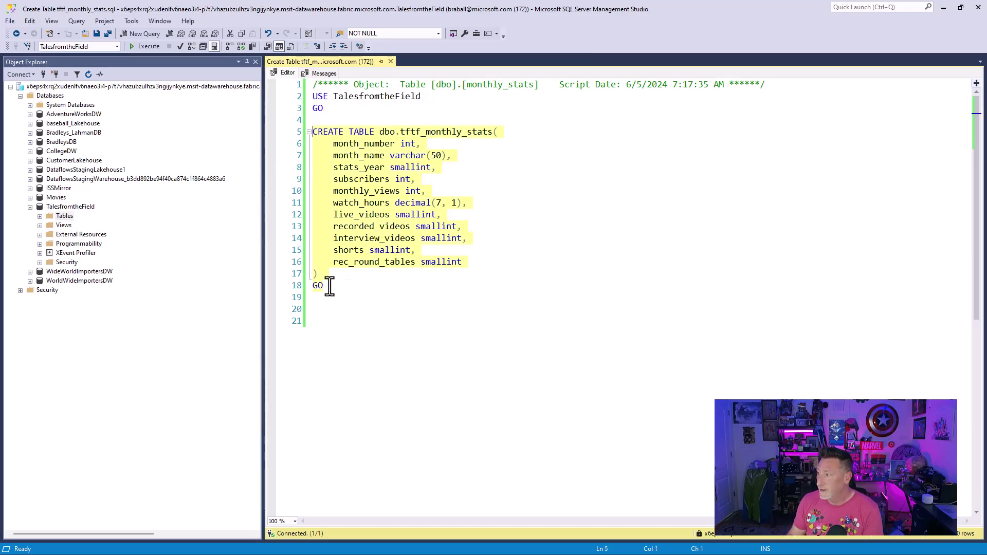
key(ctrl+s)
key(ctrl+End)
click(141, 47)
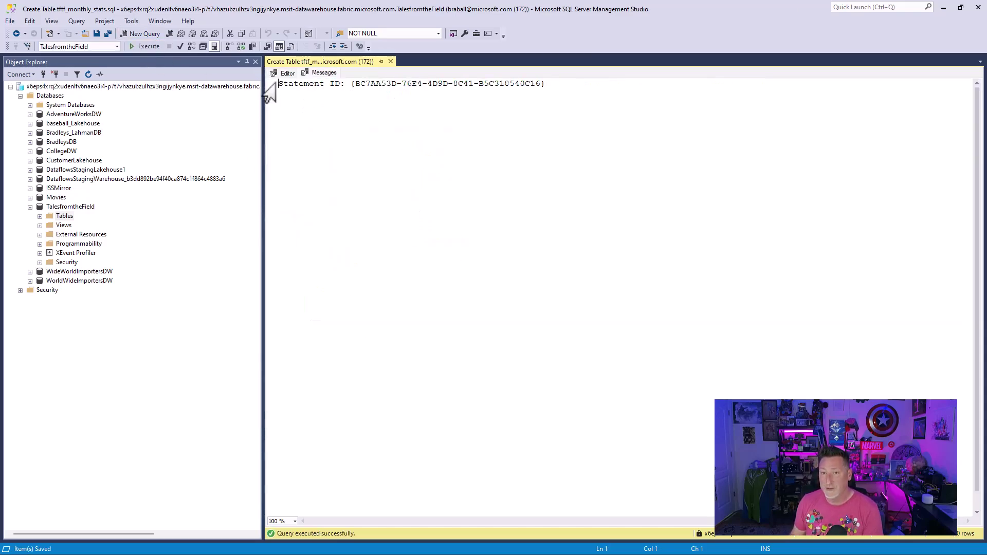
- Run SELECT * FROM dbo.tftf_monthly_stats to confirm the new table is empty
click(280, 74)
text(s)
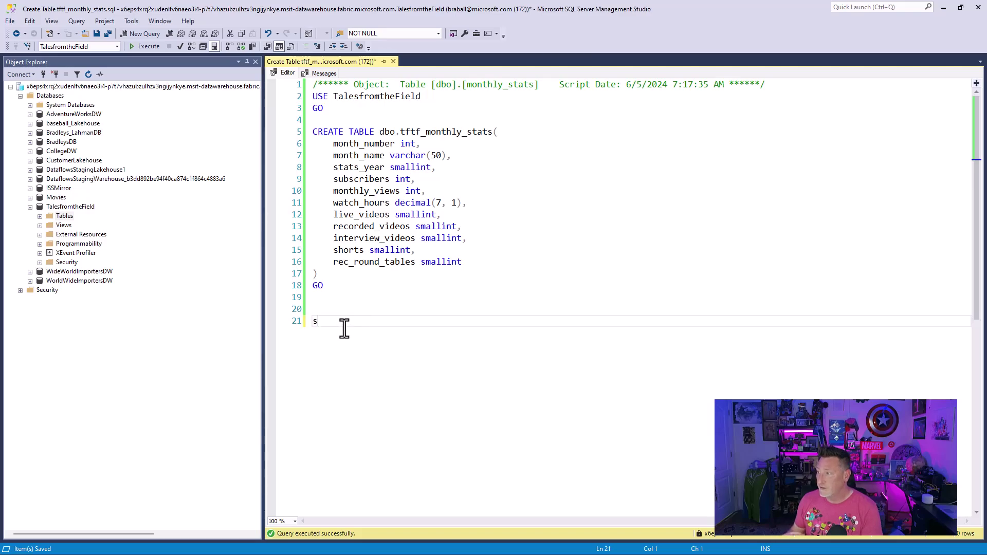
text(elect * from dbo.tftf_monthly_stats)
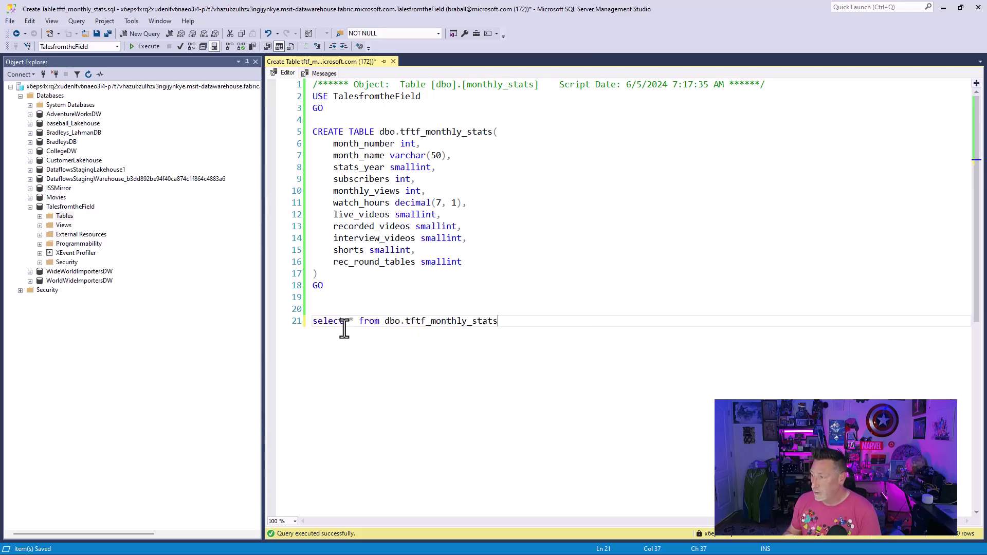
key(shift+Up)
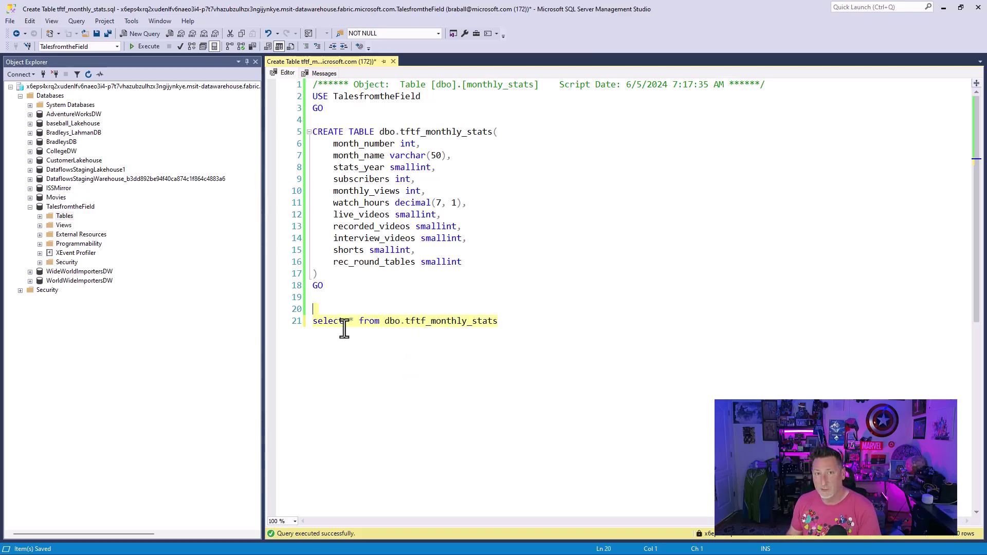
key(F5)
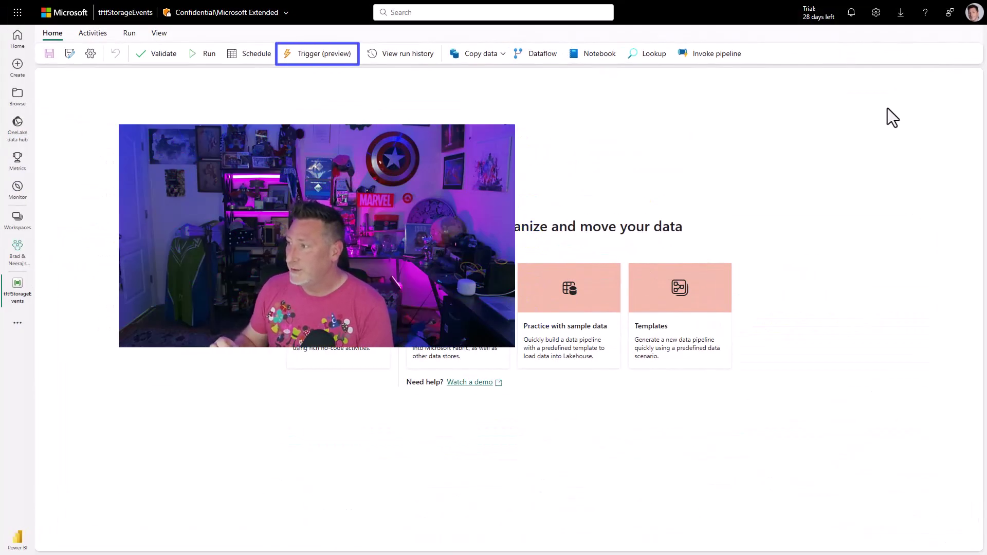
- Start a pipeline trigger on Azure blob storage events and choose the subscription
click(326, 59)
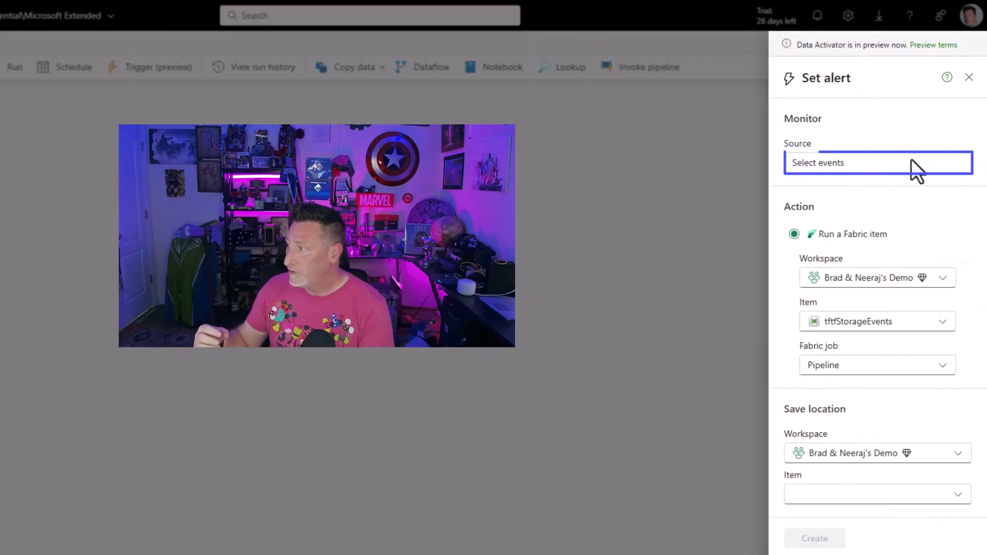
click(910, 164)
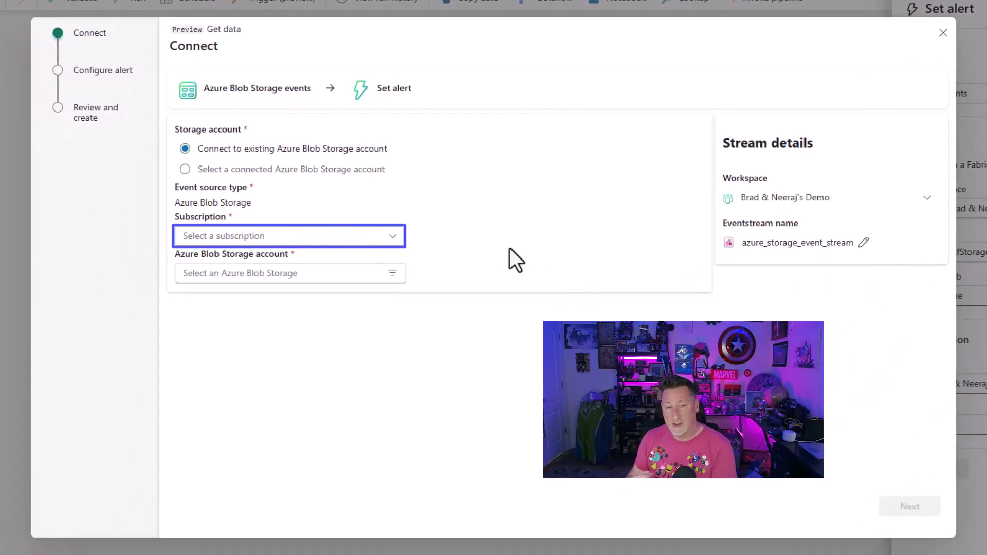
click(397, 241)
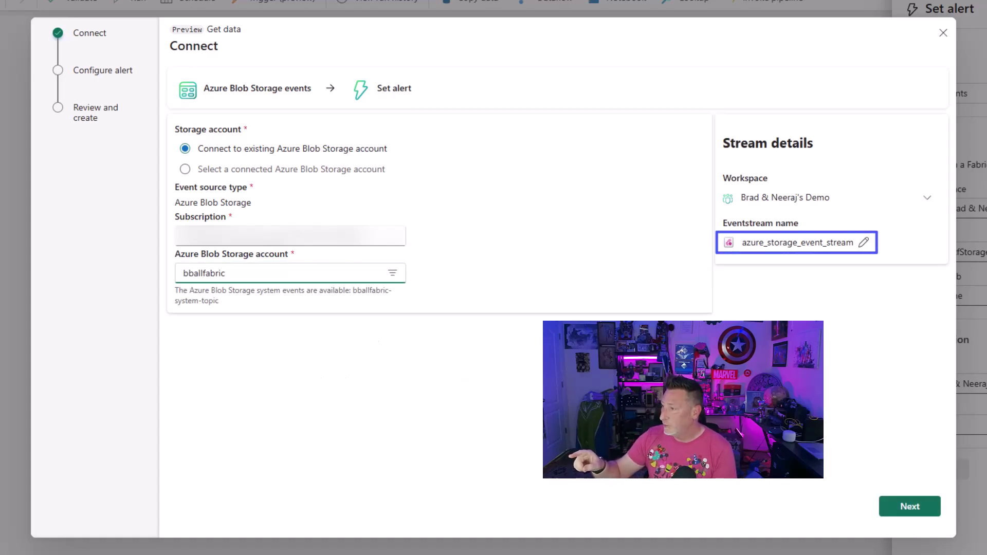
- Rename the eventstream to tftf_azure_storage_event_stream by adding the tftf_ prefix
click(866, 246)
click(743, 242)
text(ft)
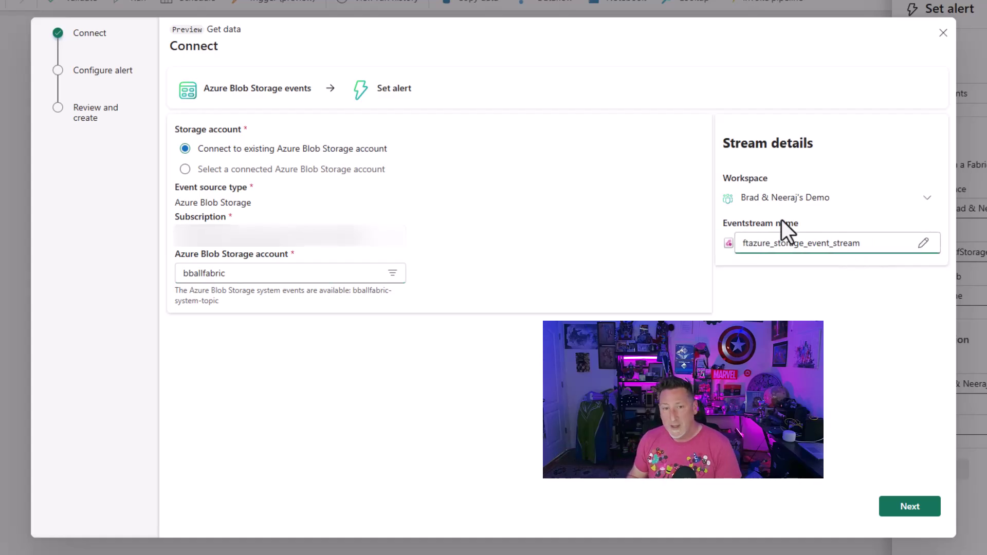
key(BackSpace)
key(BackSpace)
text(tftf)
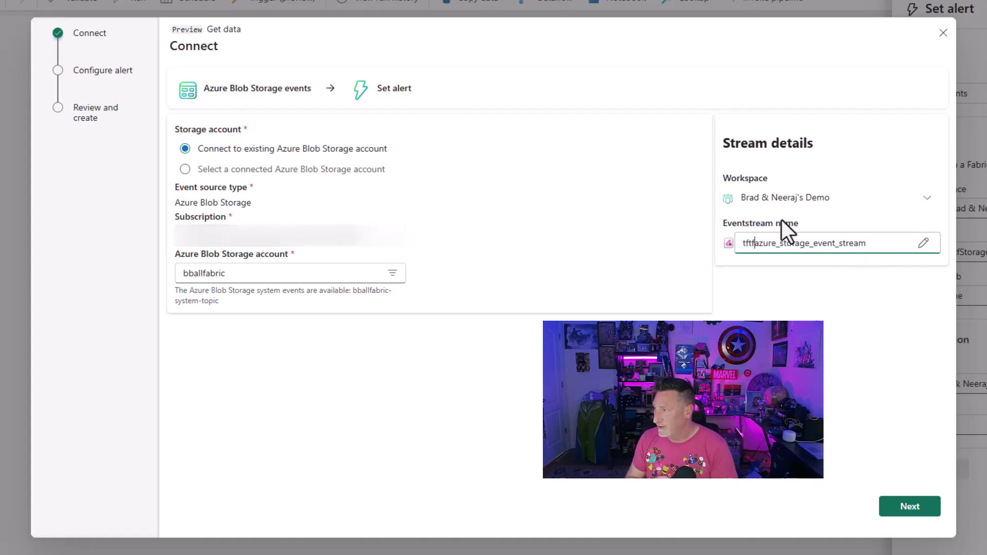
text(_)
key(Tab)
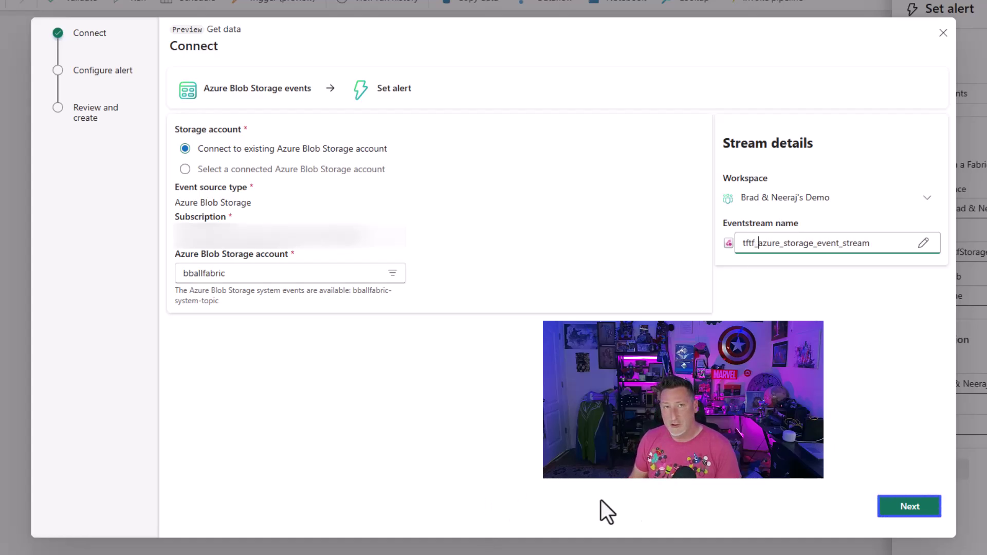
- Keep only BlobCreated and AsyncOperationInitiated, clearing the other blob, directory and policy event types
click(897, 510)
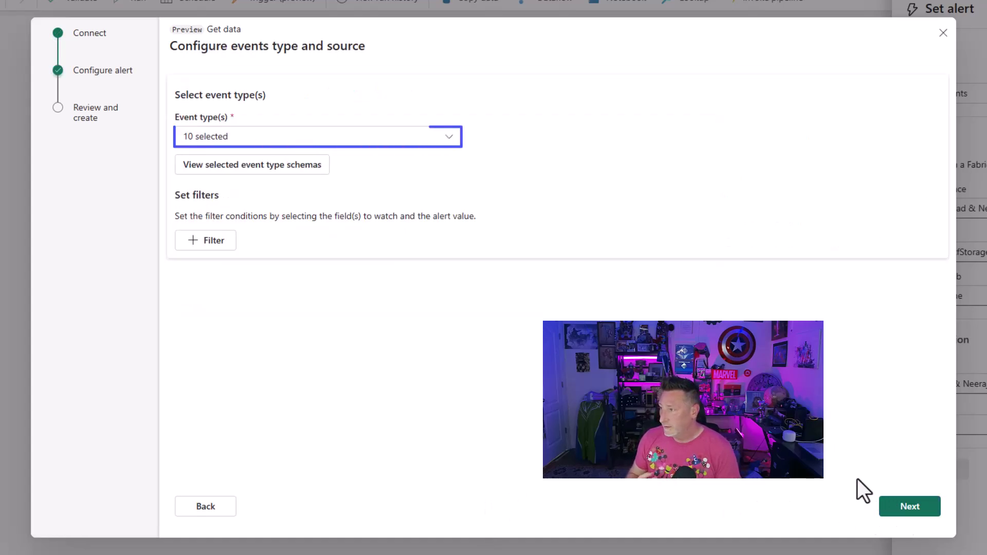
click(452, 139)
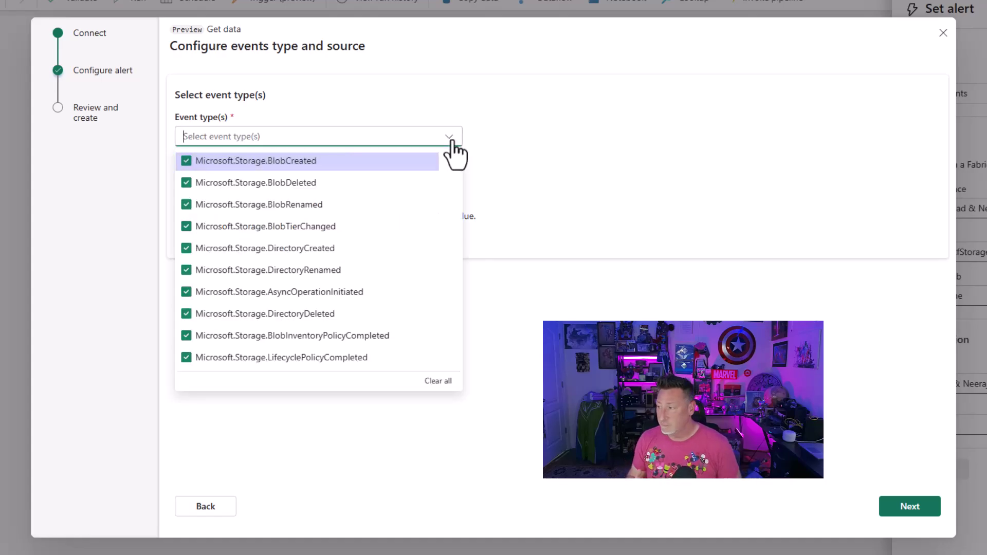
click(187, 183)
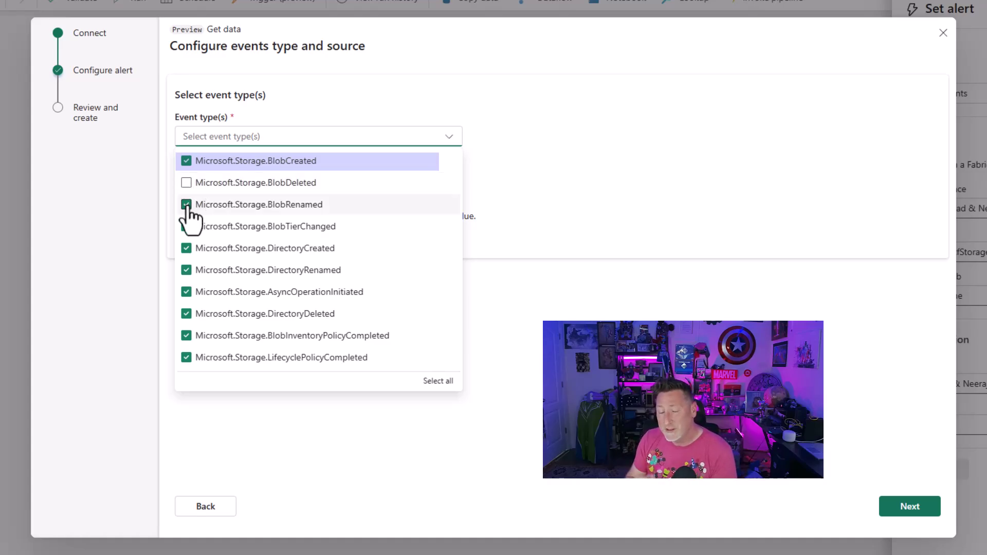
click(186, 205)
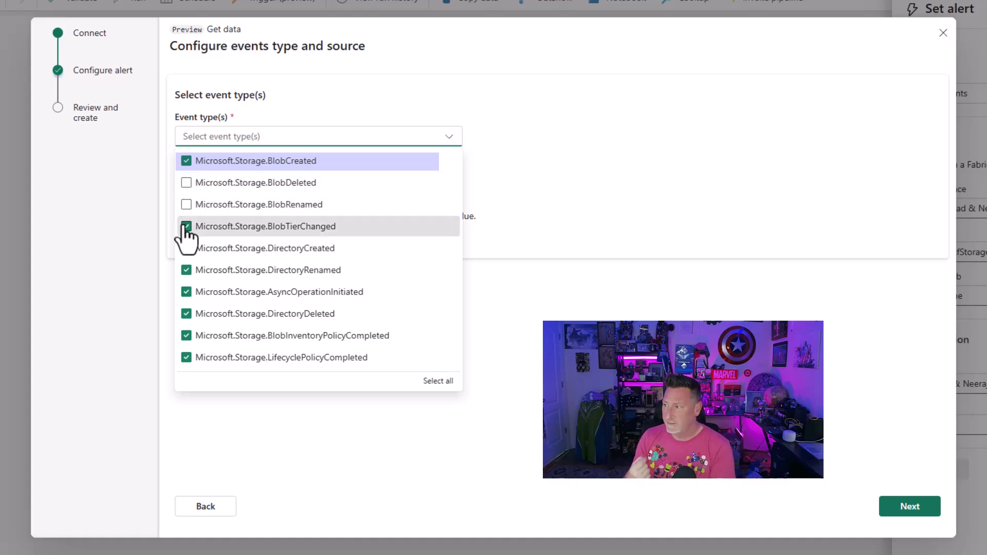
click(186, 226)
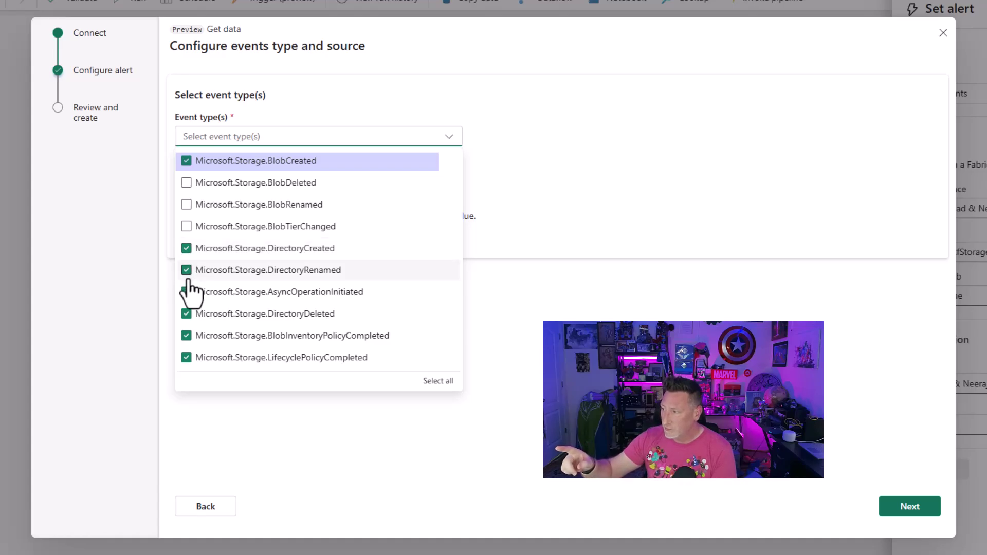
click(186, 248)
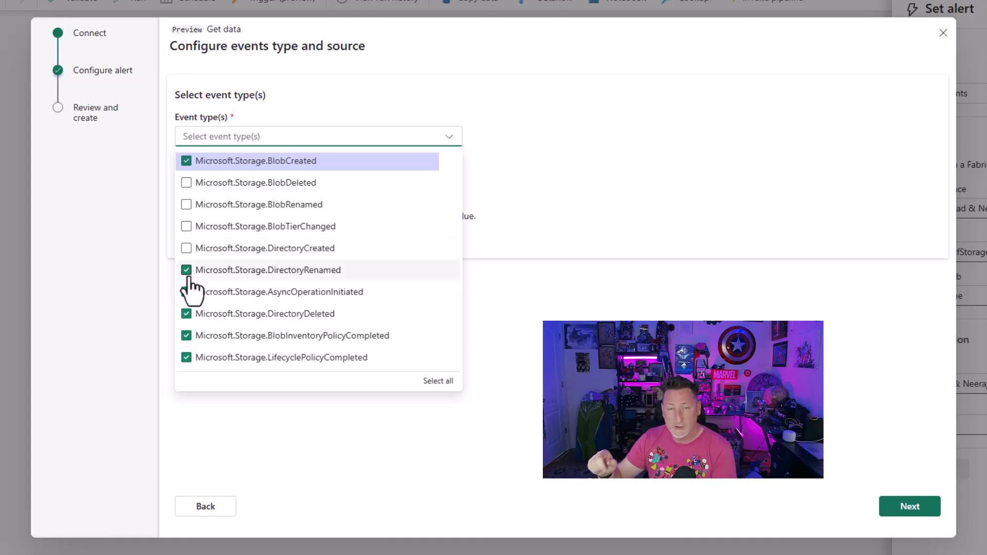
click(186, 270)
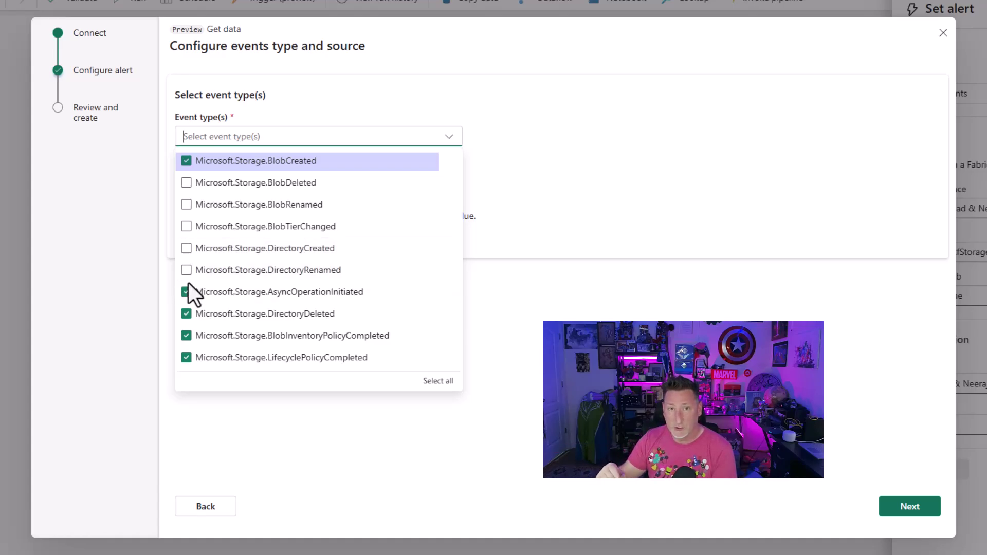
click(187, 314)
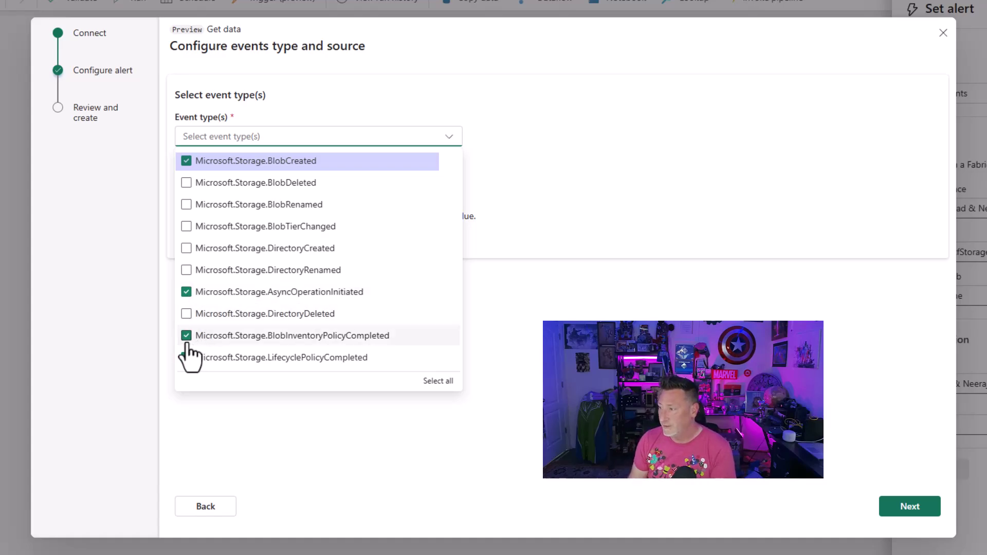
click(187, 344)
click(186, 357)
click(186, 357)
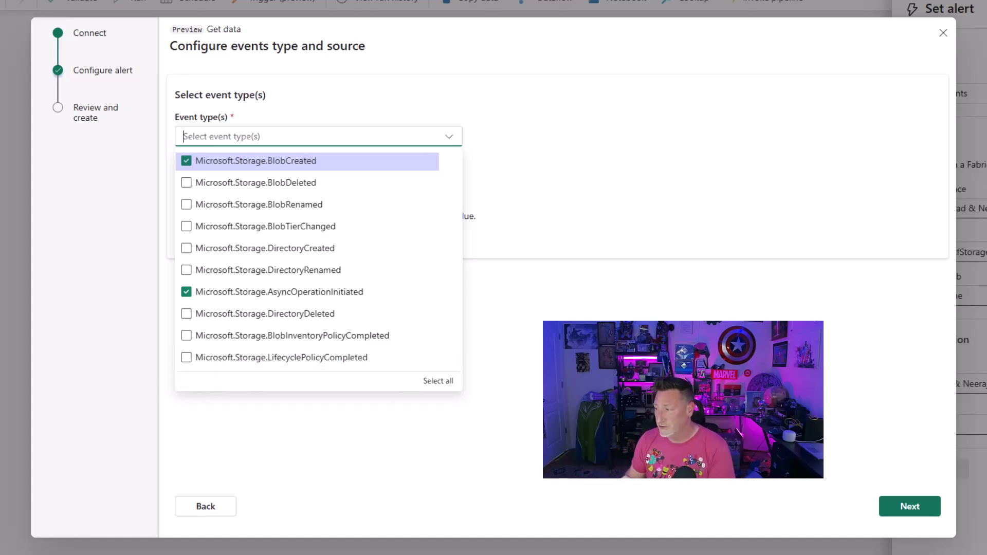
key(Escape)
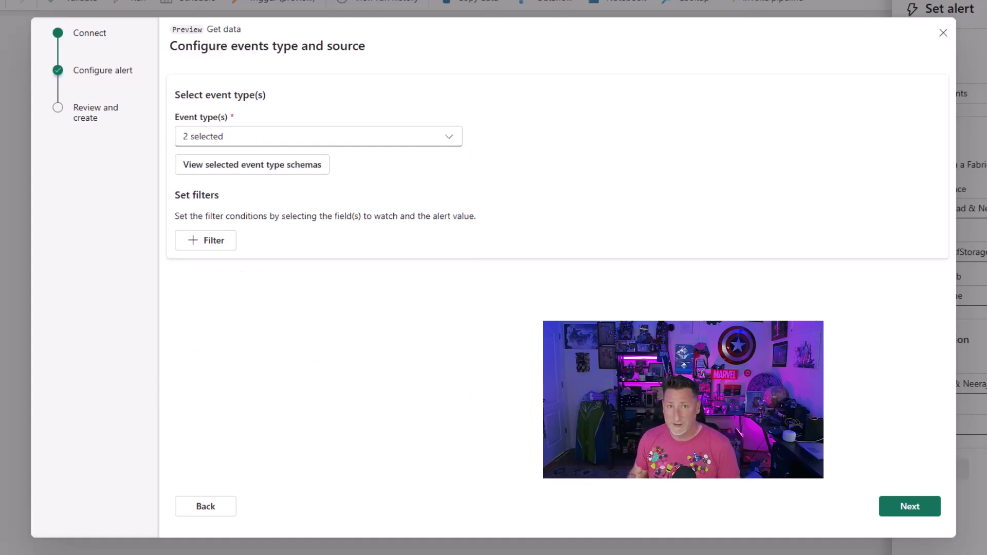
- Add and then remove an empty filter row, leaving no filters, and go to review
click(210, 241)
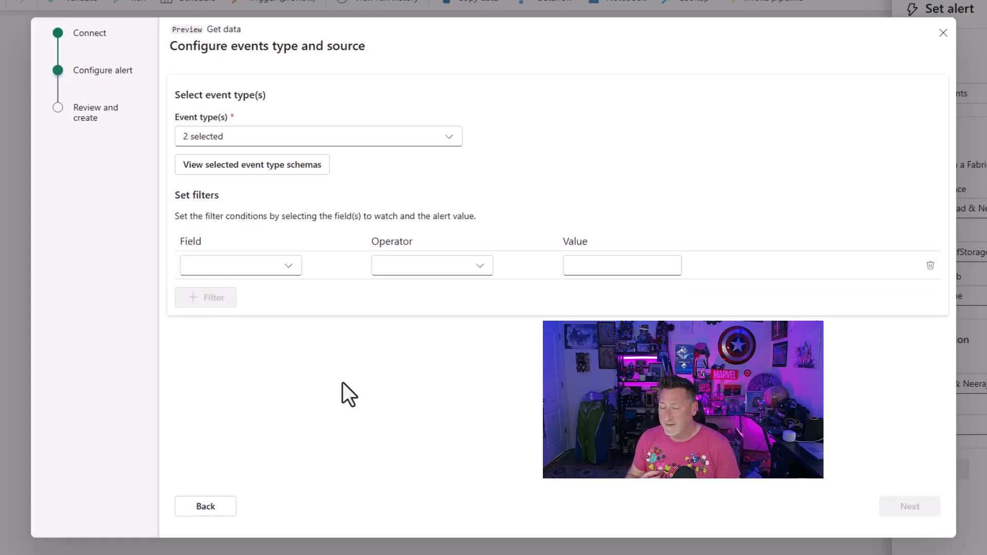
click(929, 267)
click(902, 508)
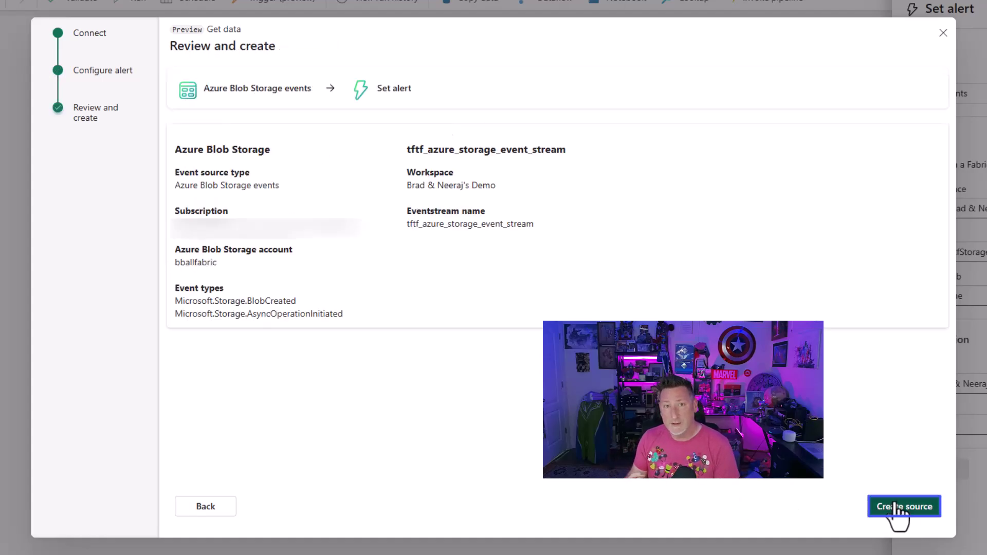
- Create the blob storage event source and return to the alert setup
click(897, 508)
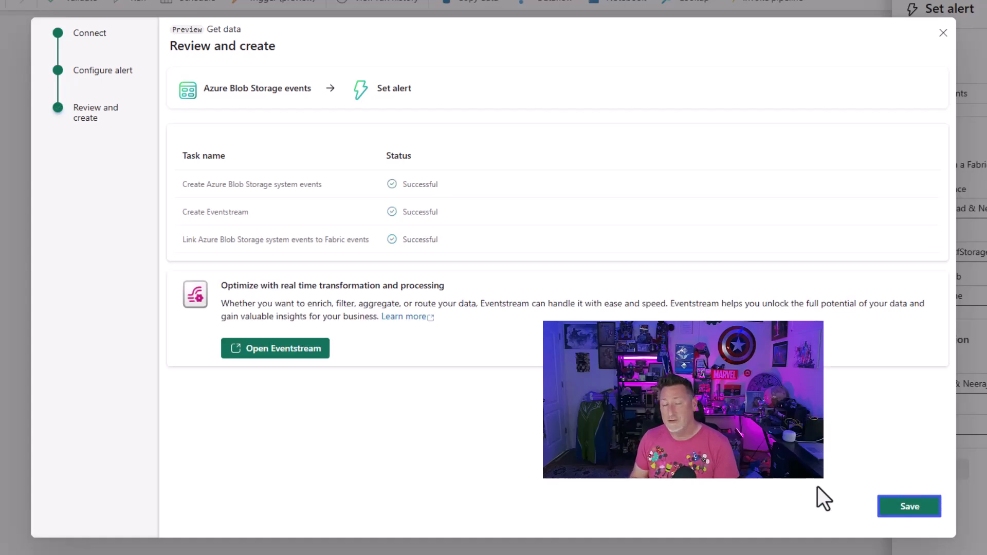
click(925, 515)
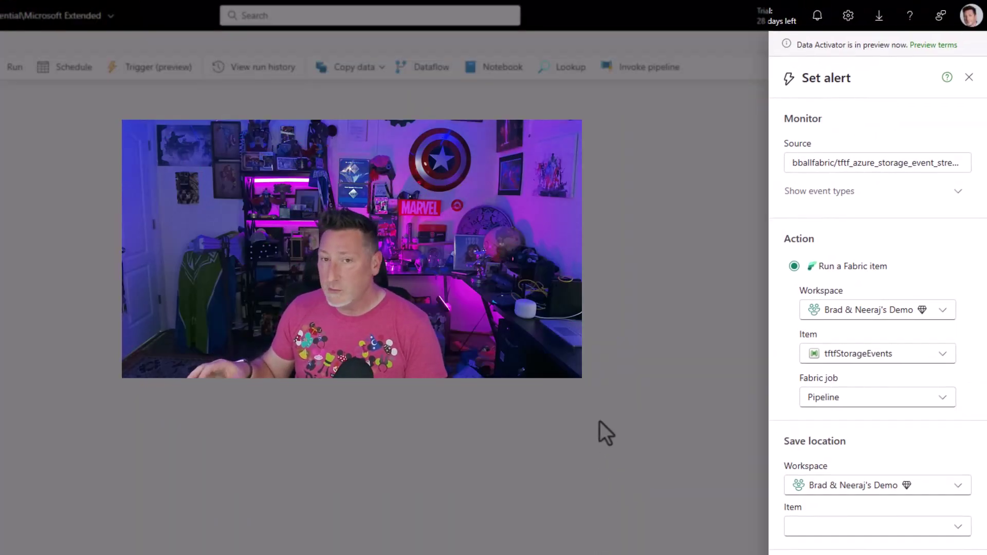
scroll(835, 516, down, 3)
- Save the alert to a new item named tftf_storagetrigger and create it
click(869, 391)
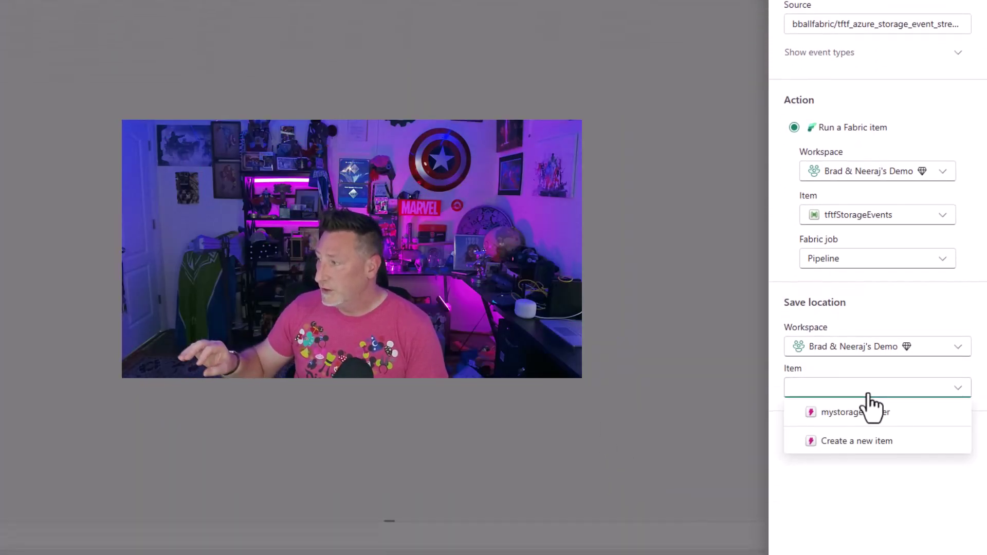
click(855, 443)
drag(839, 434, 681, 432)
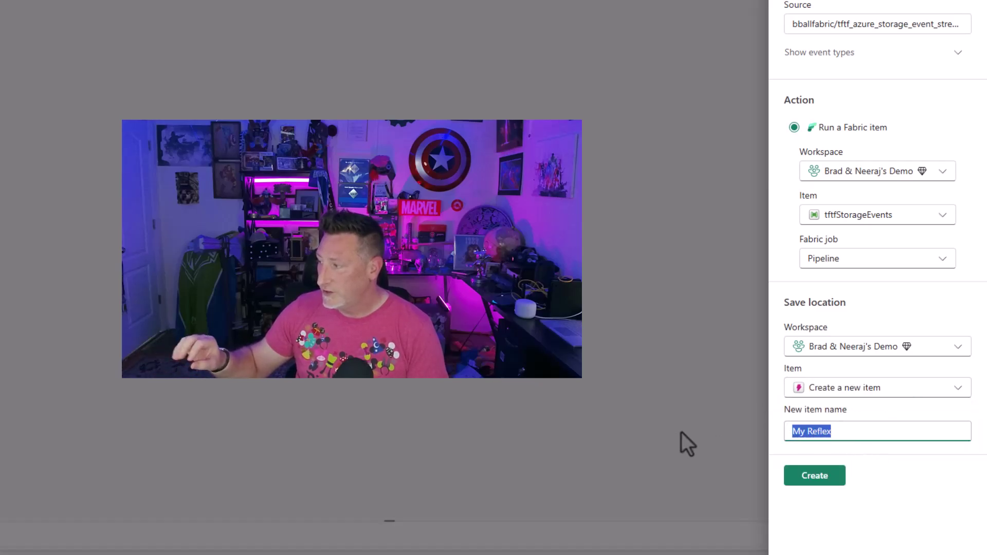
text(tftf_storageref)
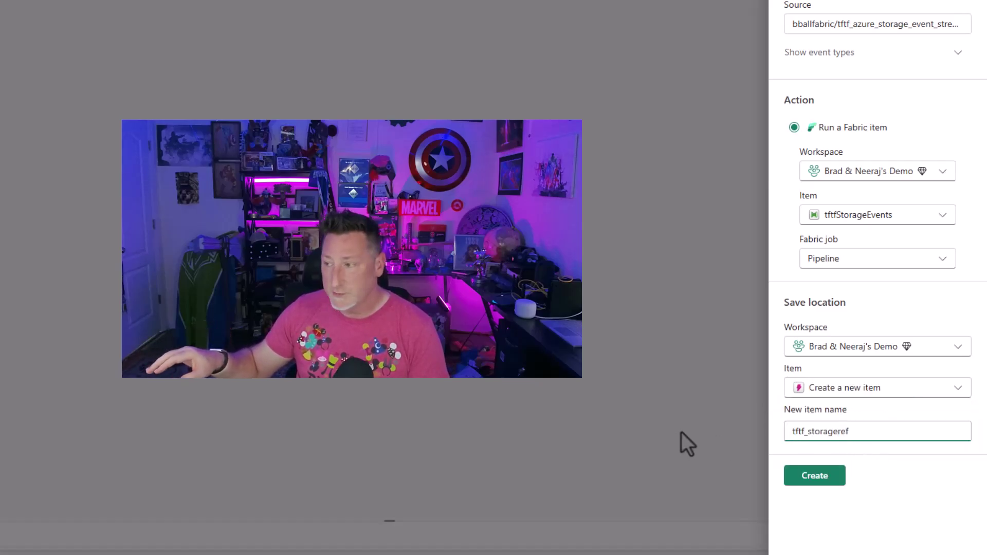
key(BackSpace)
text(trigger)
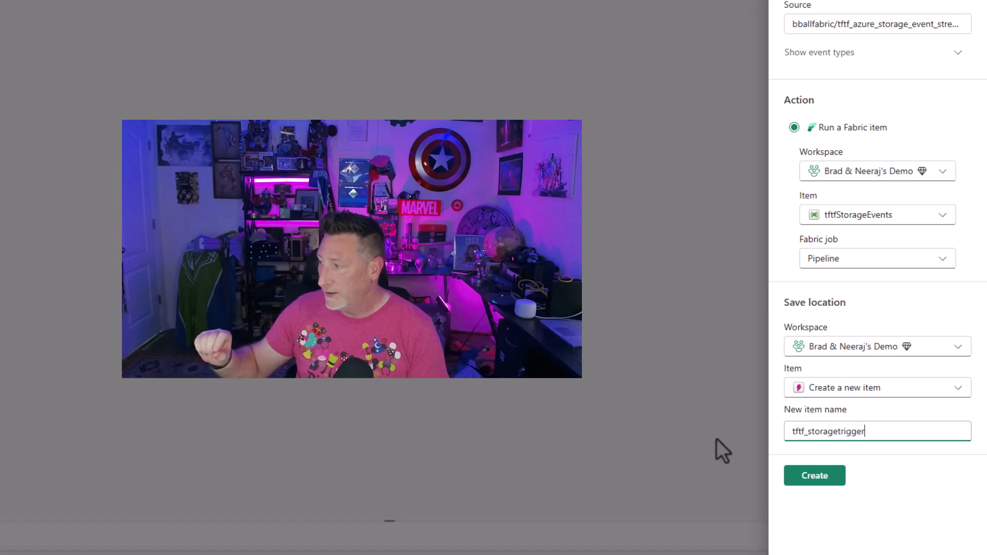
click(801, 477)
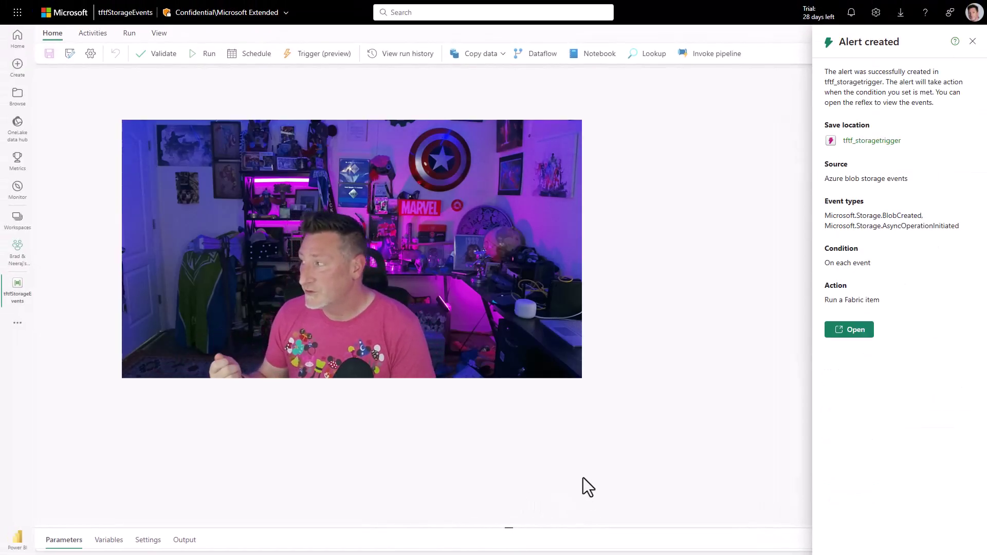
- Add a Set variable activity and create a new pipeline variable named filename
click(973, 41)
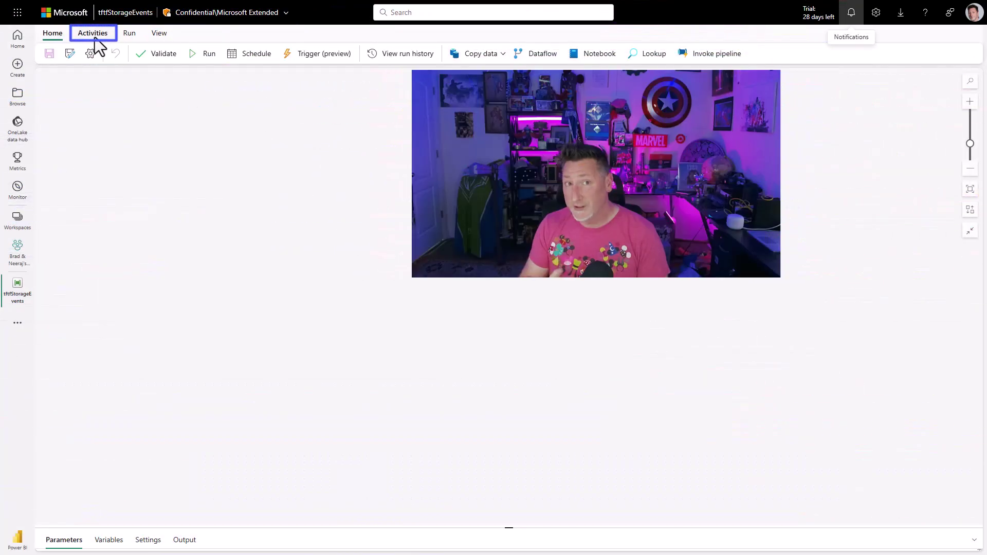
click(93, 35)
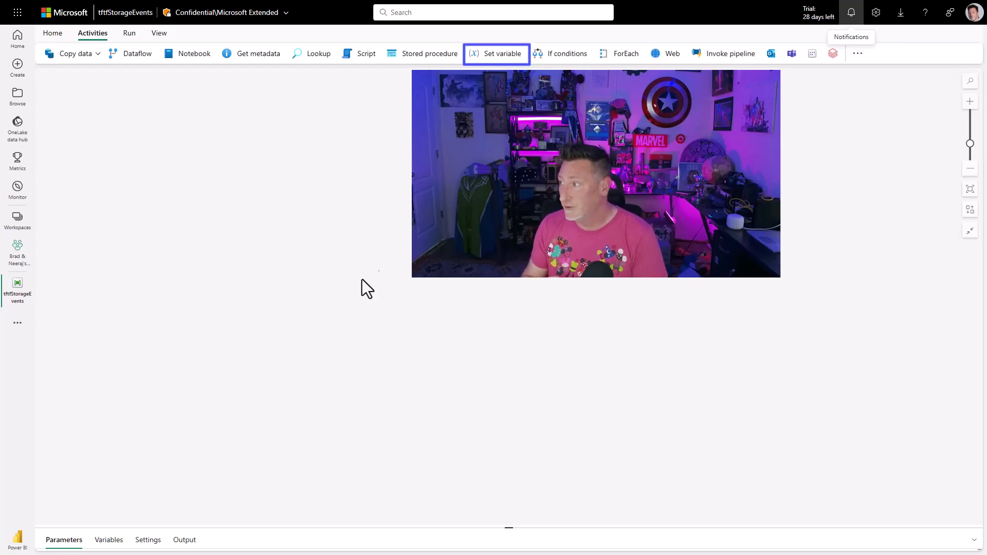
click(495, 55)
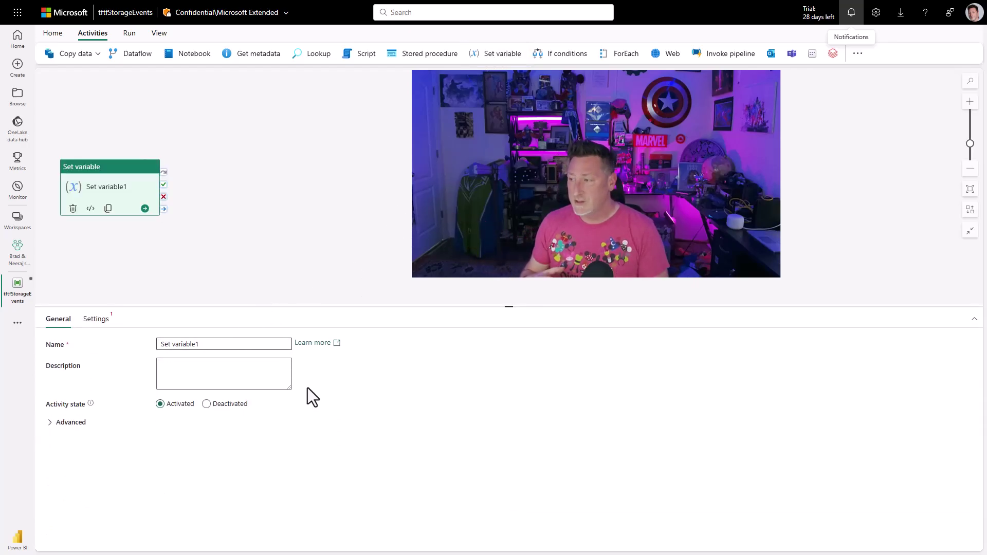
click(96, 320)
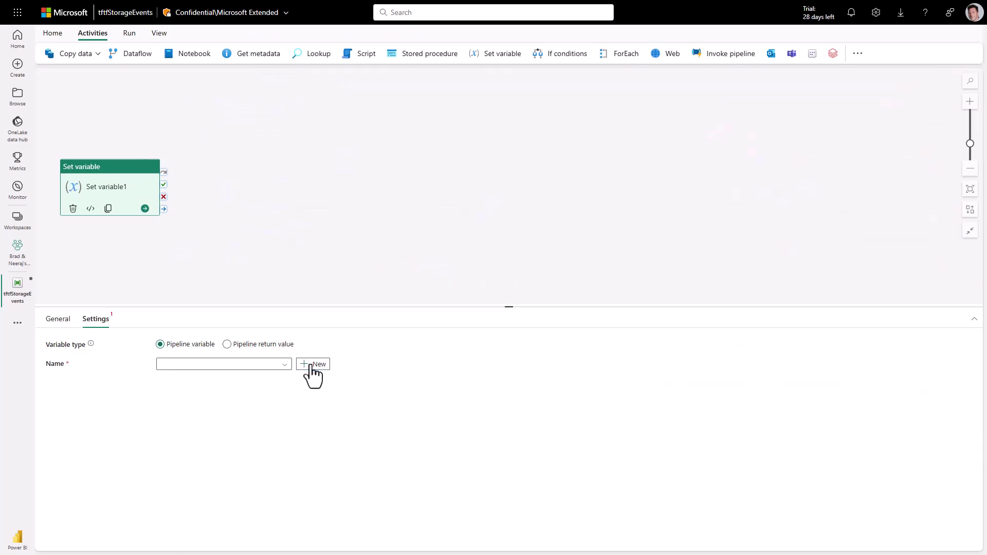
click(312, 365)
text(filename)
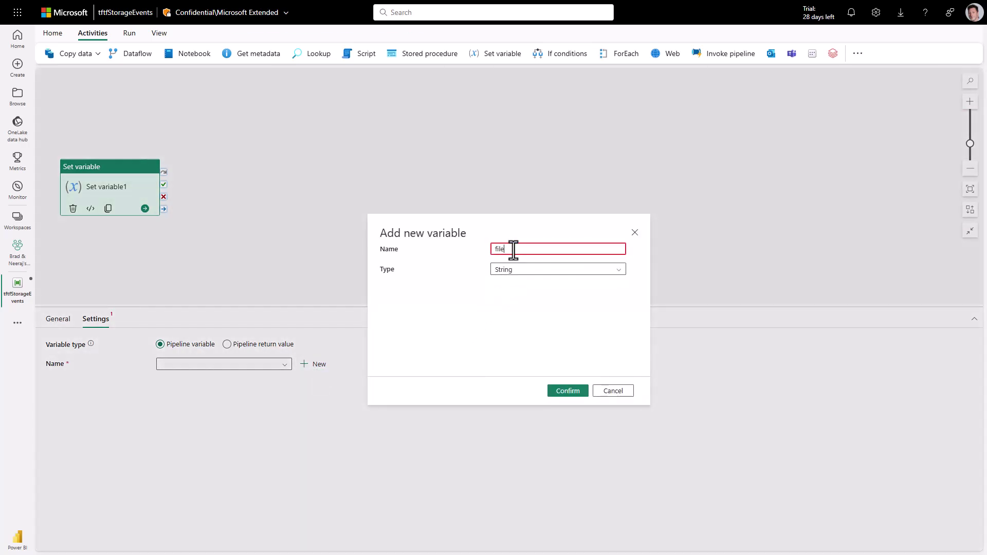
click(566, 391)
click(234, 403)
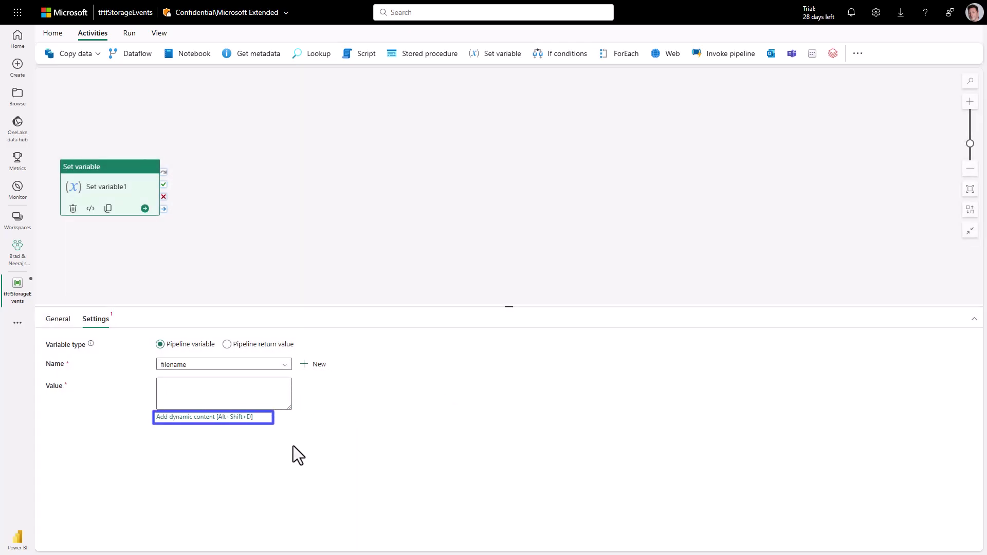
click(224, 415)
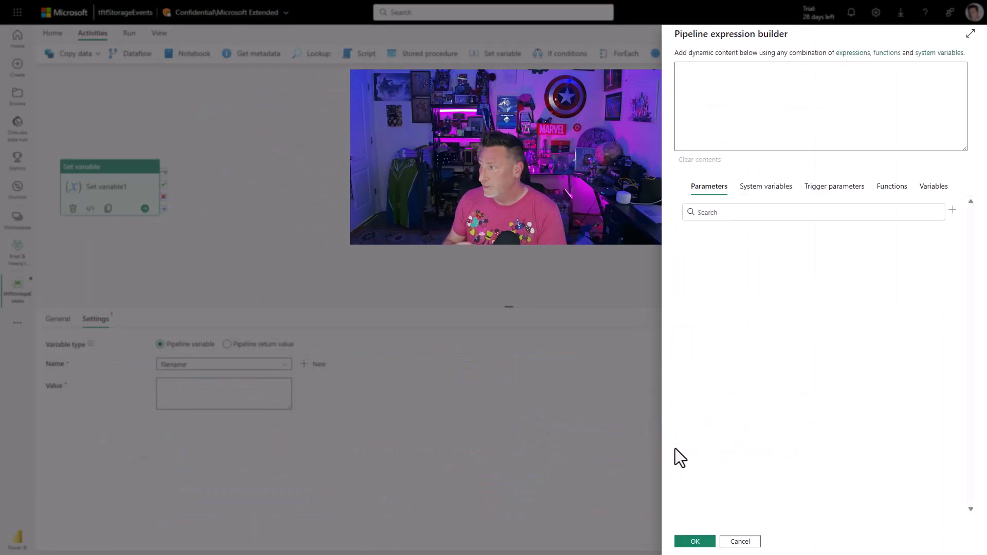
click(849, 194)
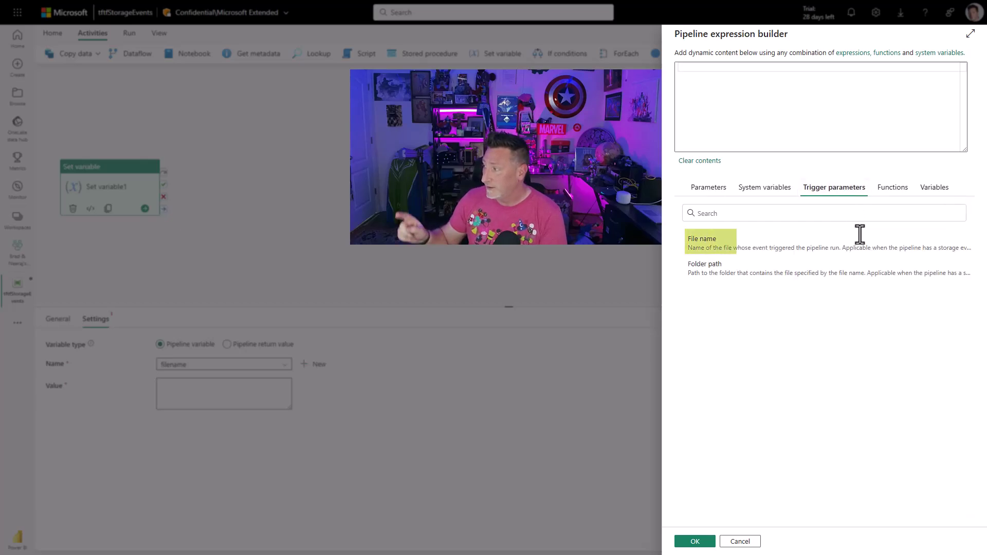
click(787, 252)
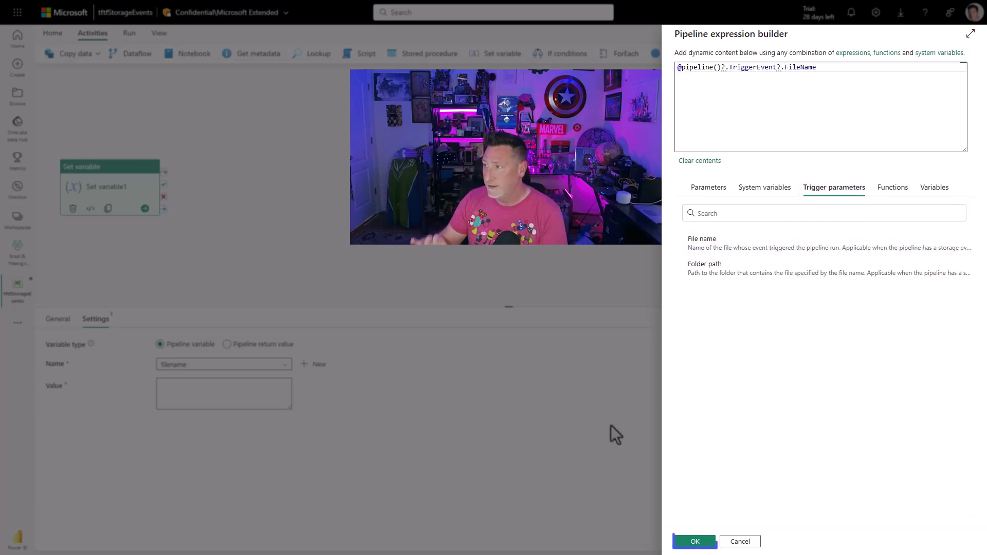
click(697, 544)
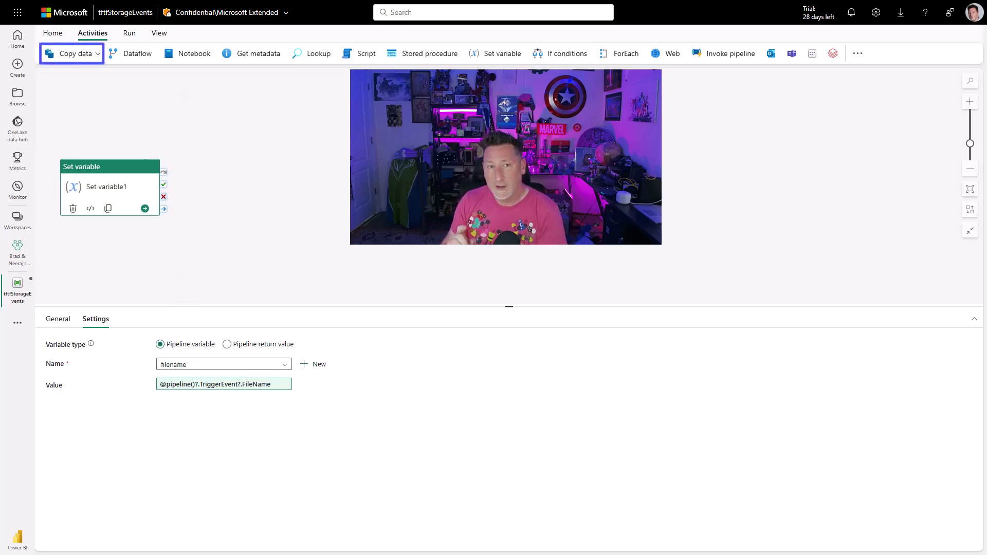
- Add a Copy data activity that runs after Set variable1 succeeds
click(69, 53)
click(84, 74)
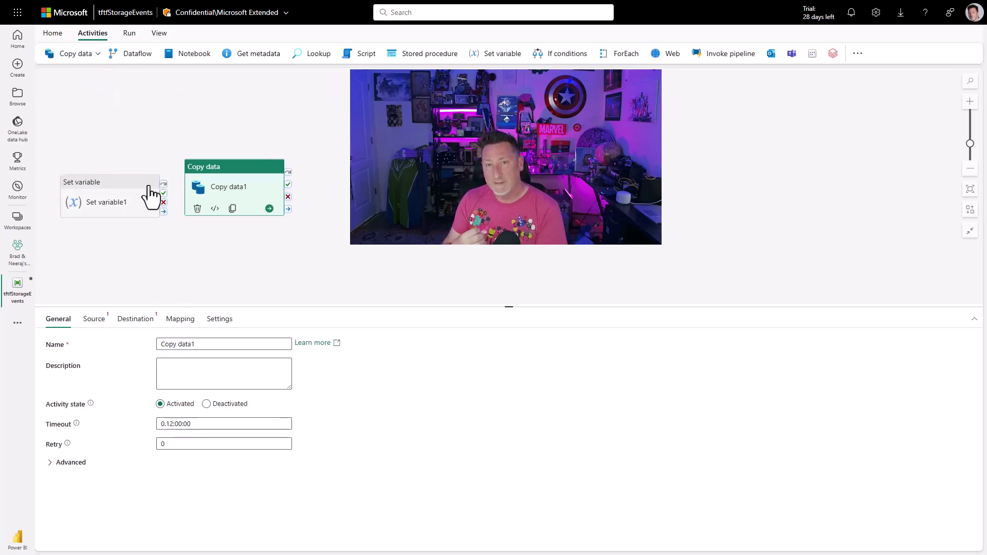
drag(163, 193, 252, 202)
click(255, 215)
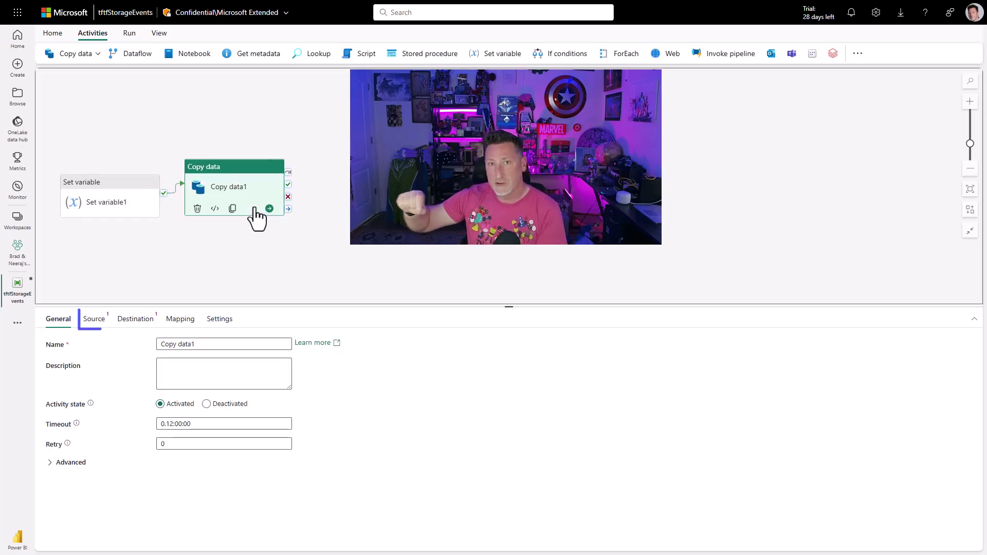
- On Copy data1's Source, choose More in the Connection list to browse data sources
click(95, 321)
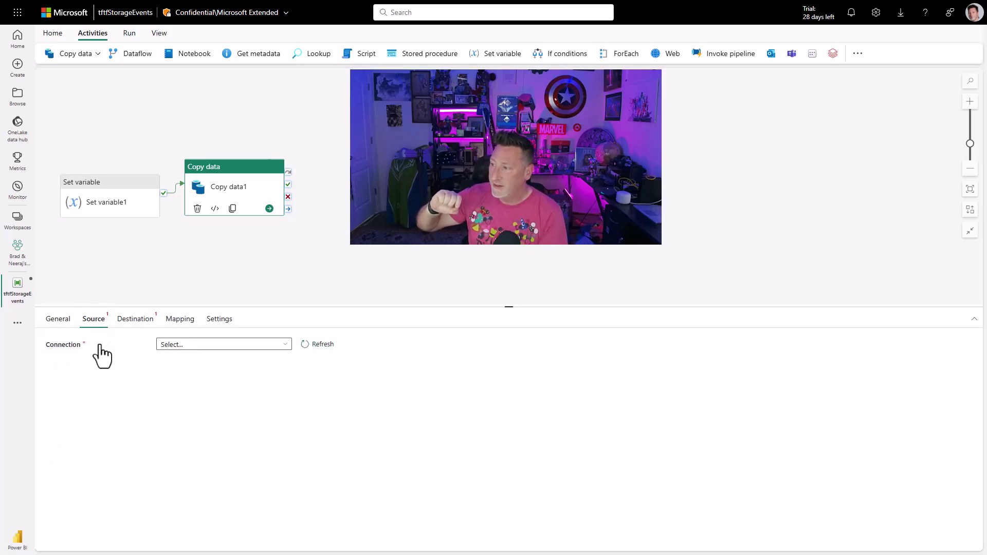
click(278, 347)
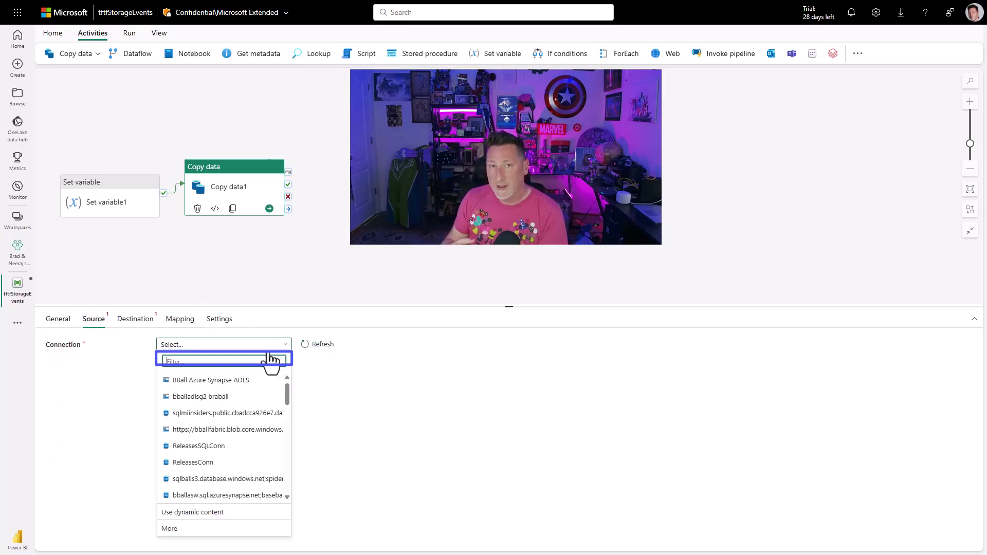
click(225, 529)
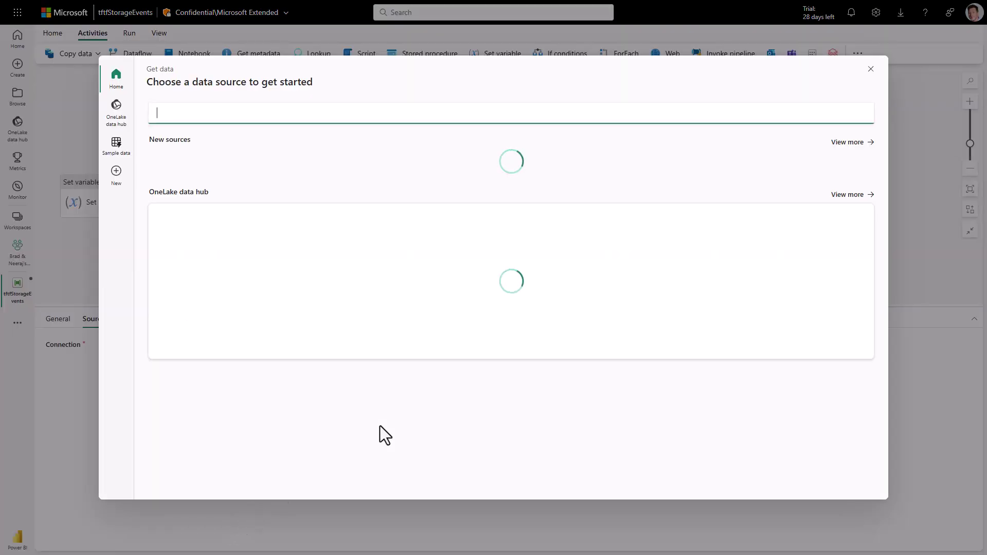
- Filter the data source catalog to Azure and choose Azure Blobs
click(847, 143)
click(575, 122)
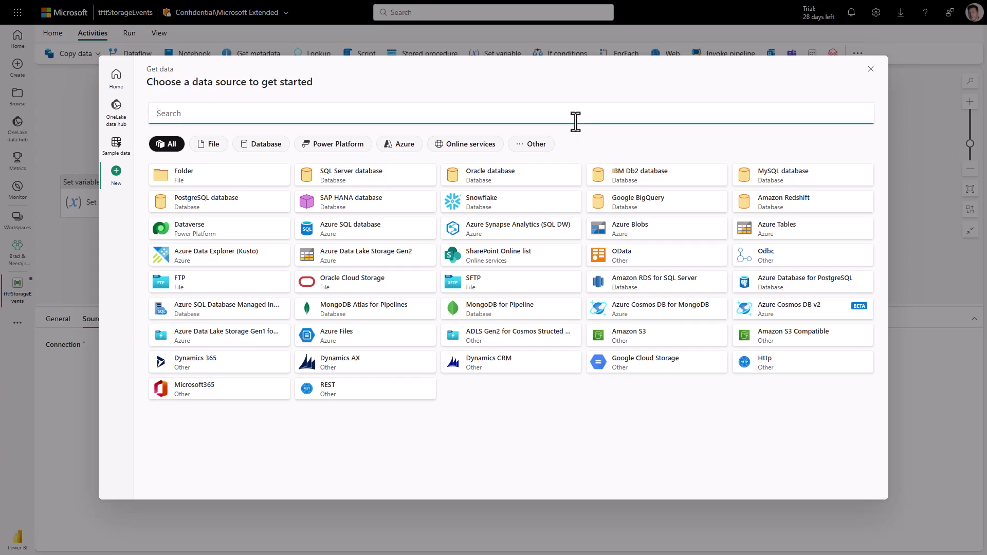
text(a)
click(399, 146)
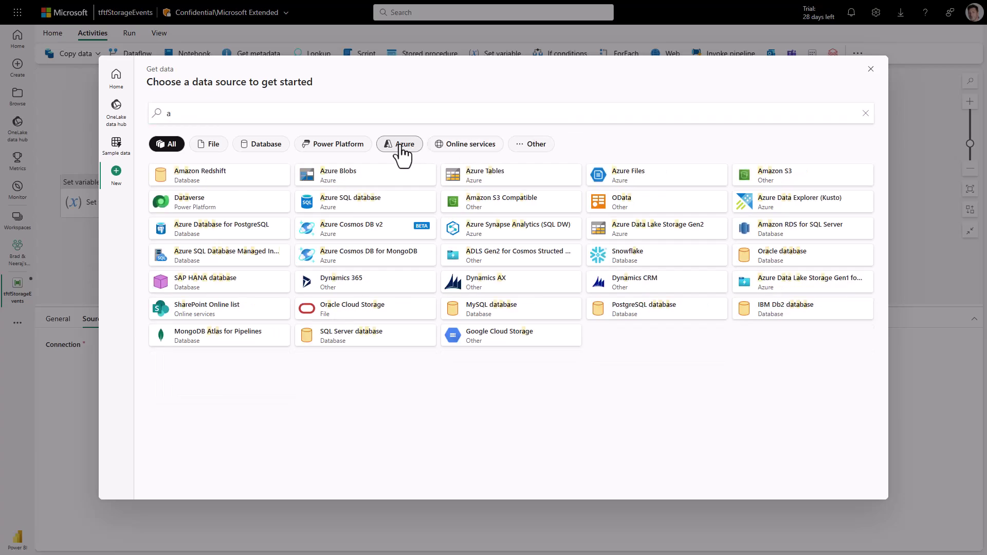
click(260, 181)
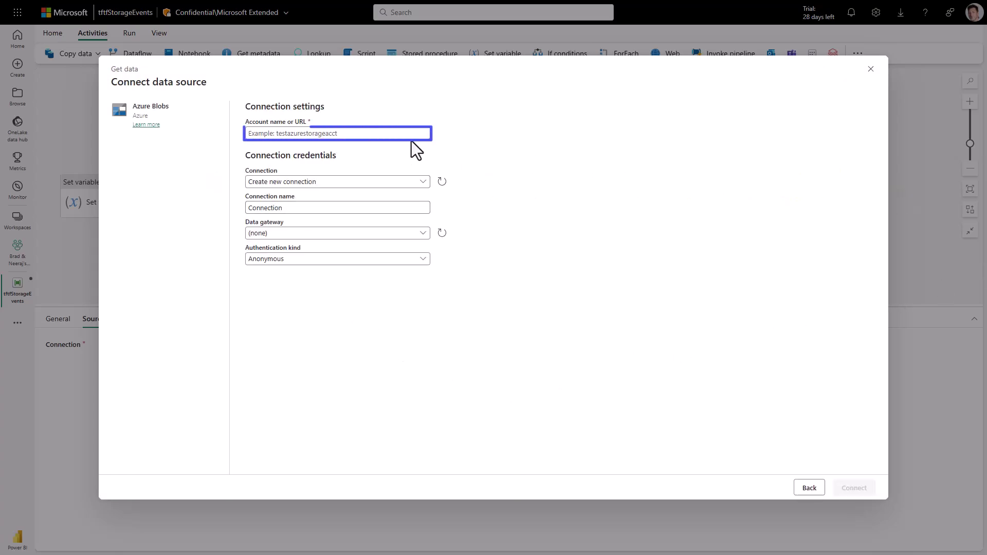
- Enter the uploads container URL and connect through a new Account key connection
key(ctrl+v)
key(Tab)
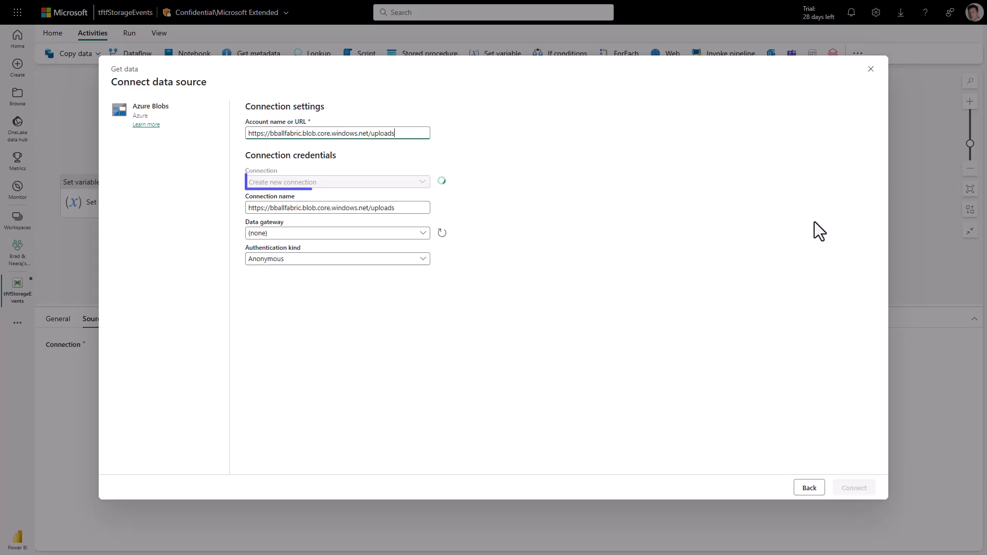
click(318, 186)
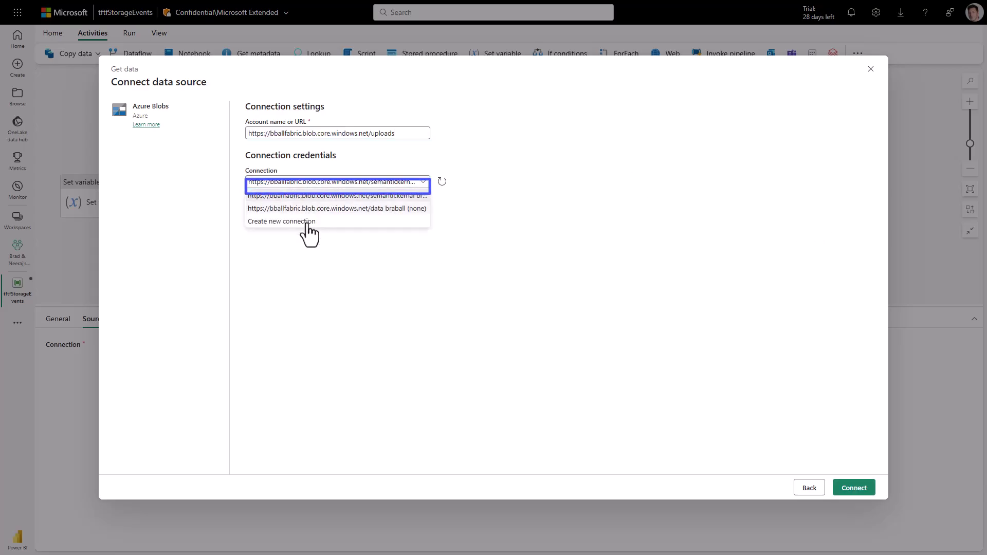
click(308, 222)
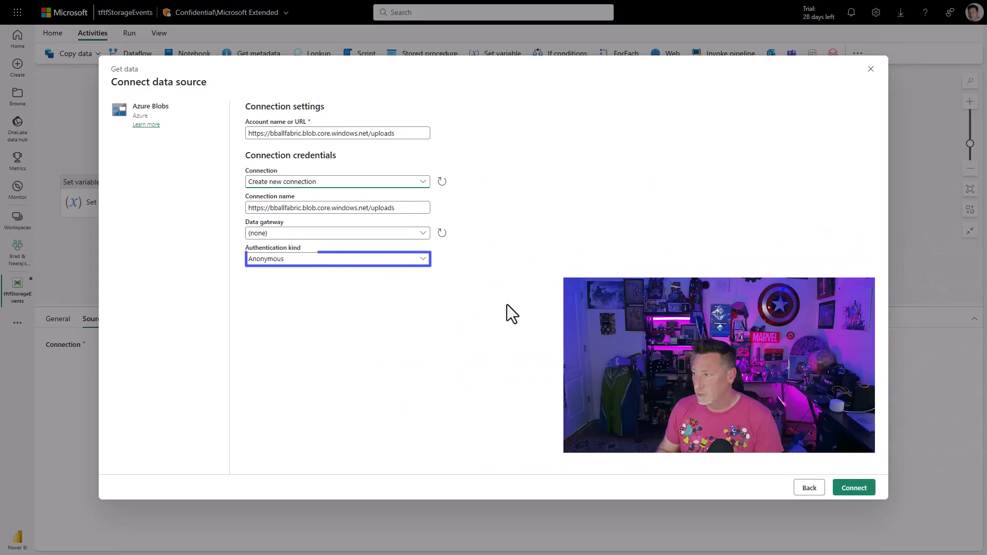
click(398, 263)
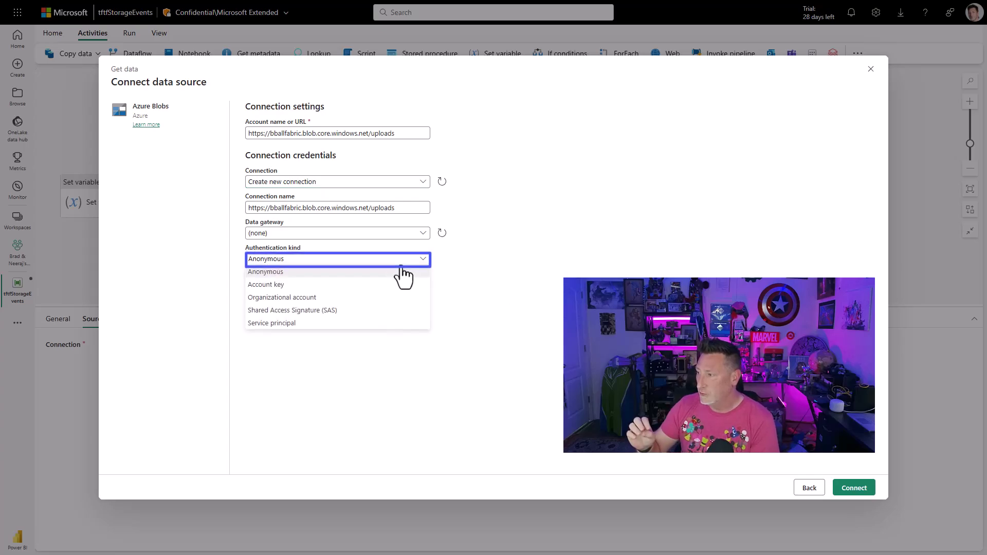
click(361, 286)
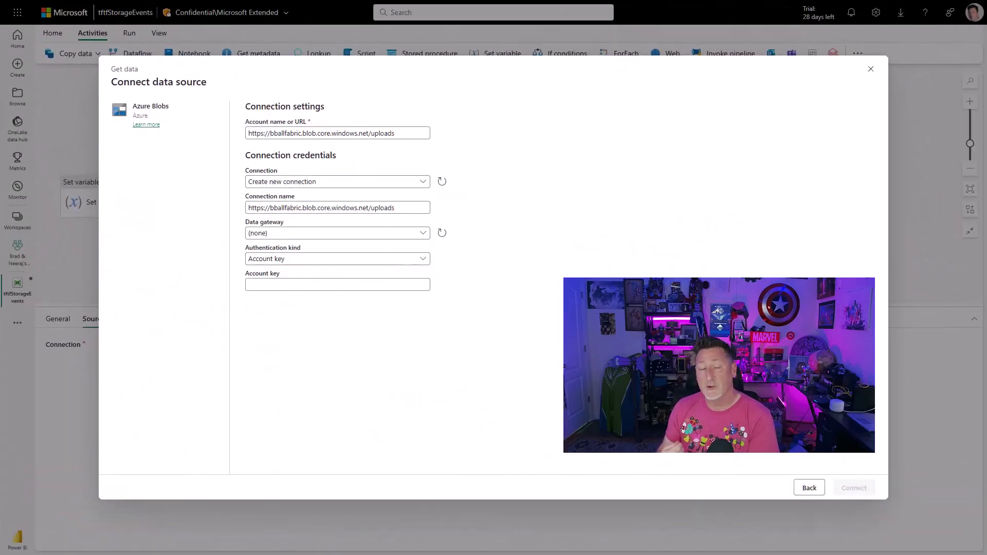
key(ctrl+v)
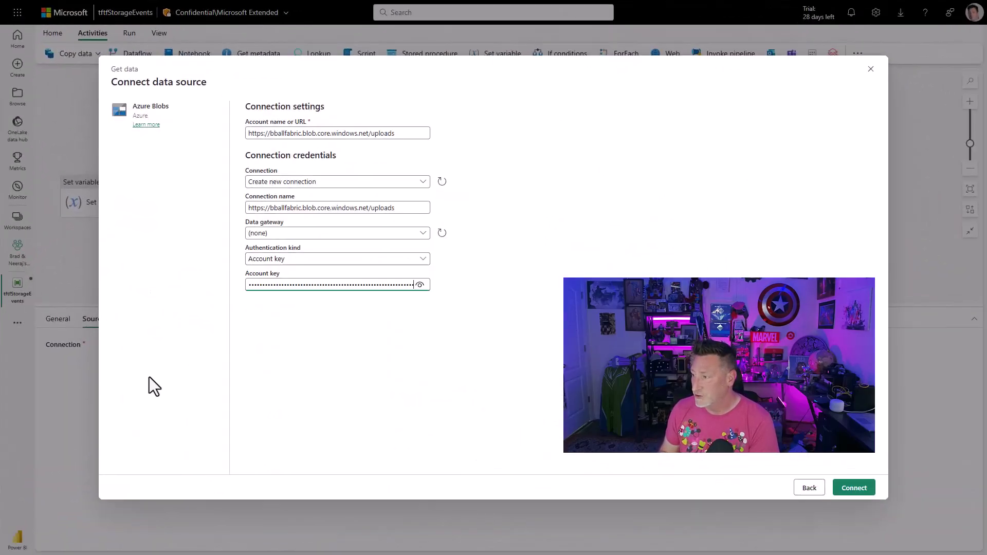
click(853, 488)
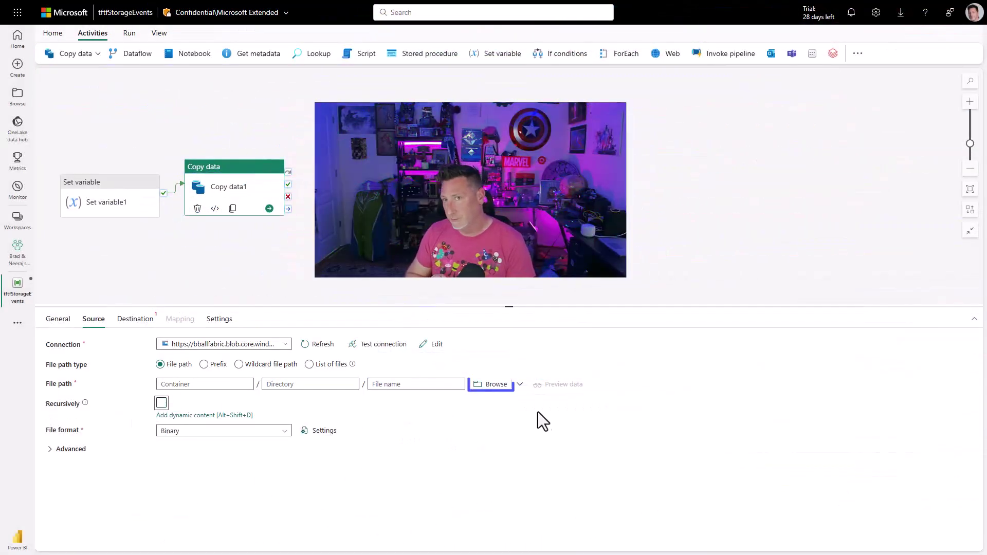
- Set the source container to uploads and the directory to tftf_monthly_stats
click(495, 390)
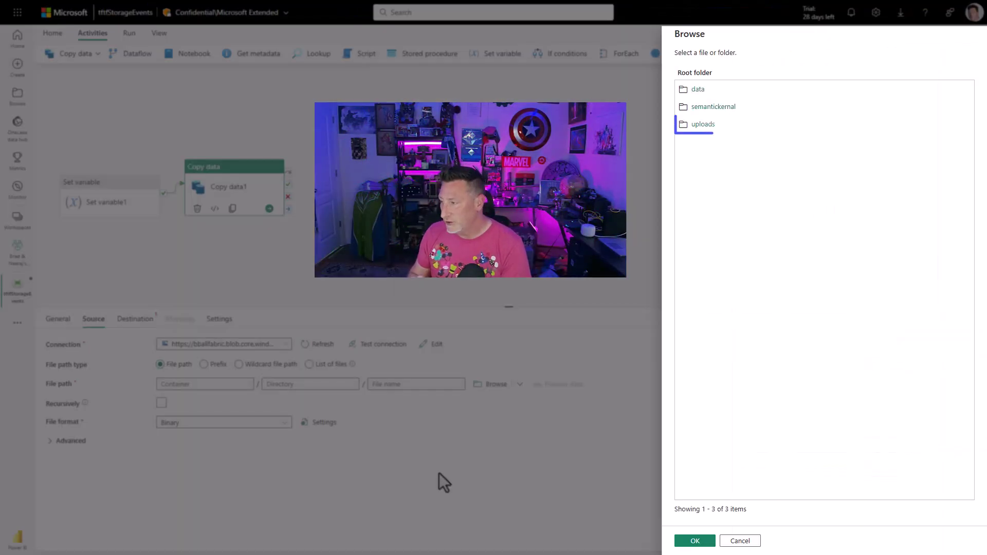
click(707, 537)
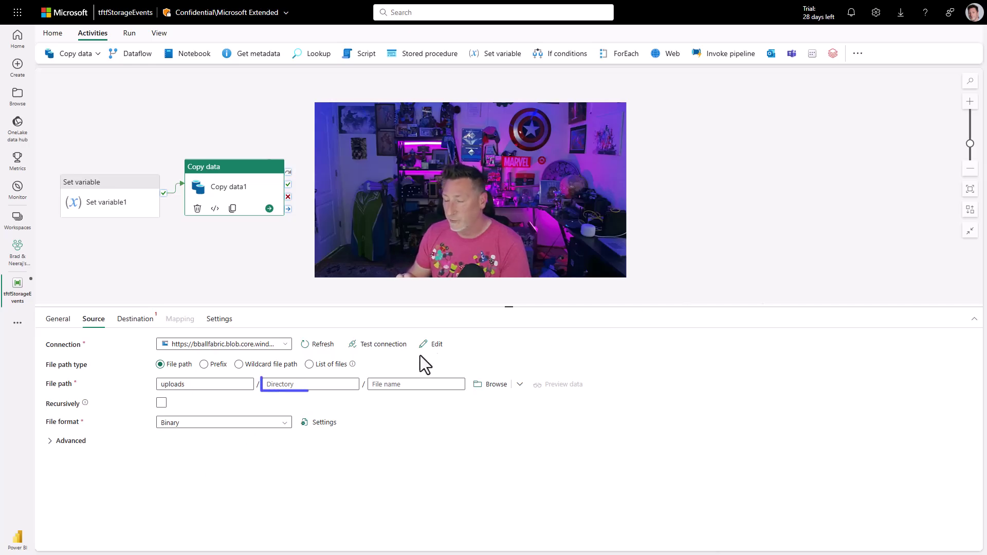
text(tftf_monthly_stats)
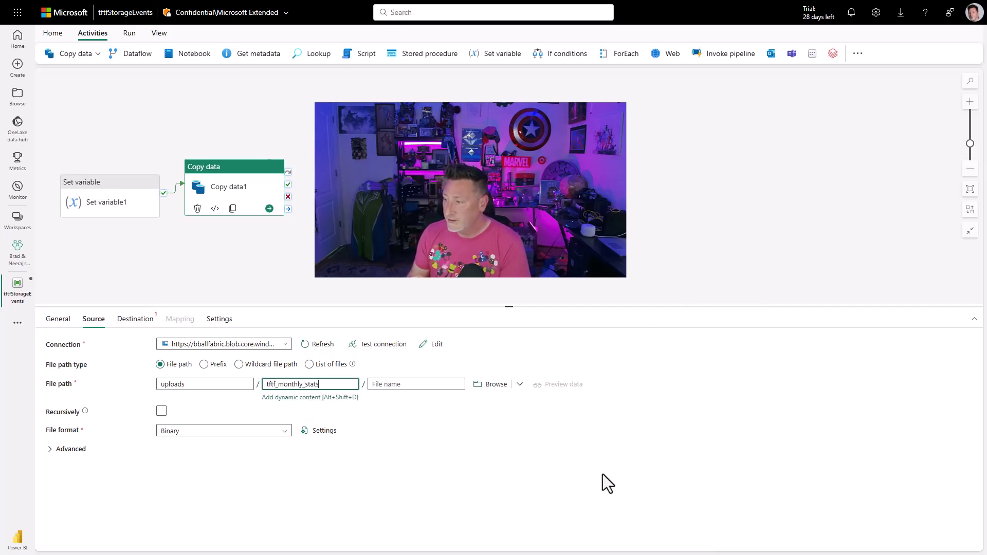
click(418, 386)
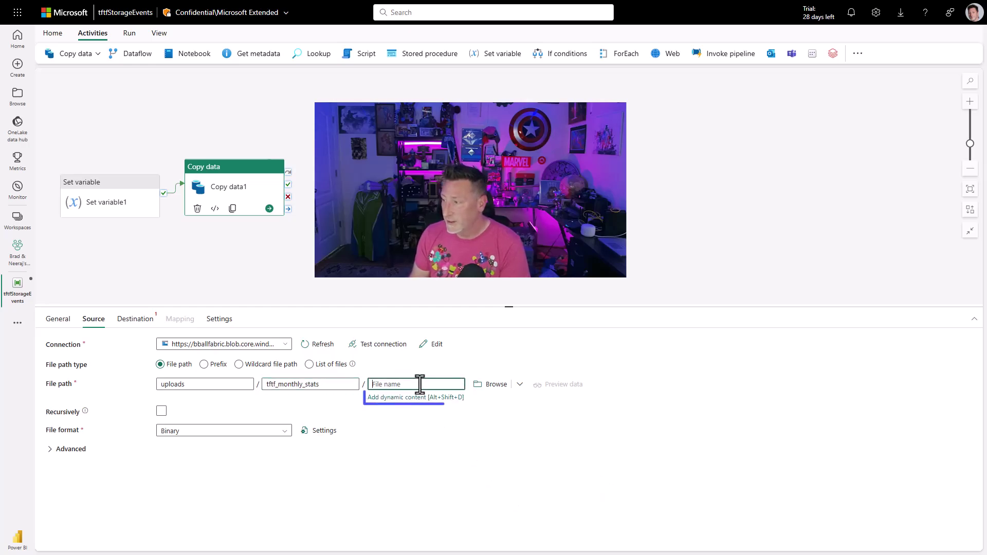
click(430, 398)
click(933, 188)
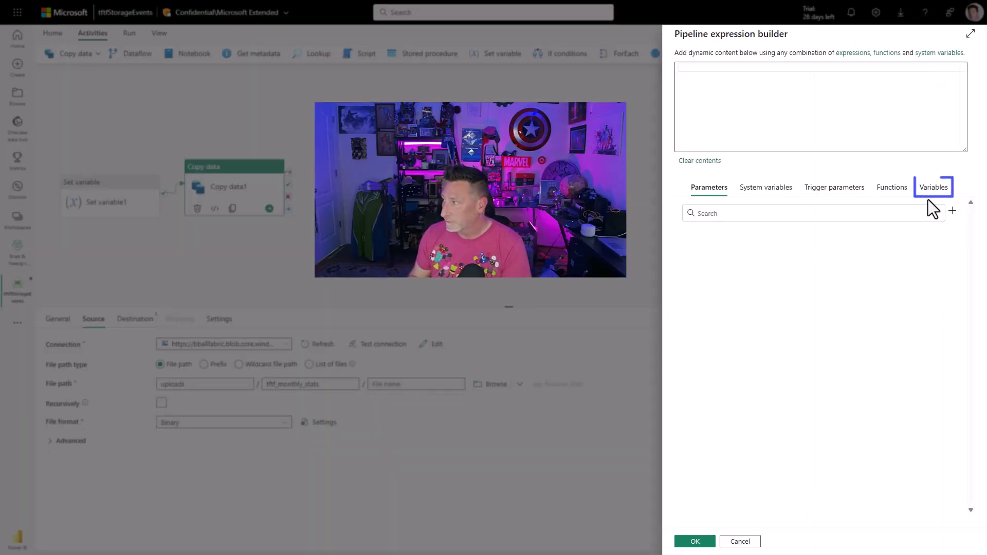
click(712, 244)
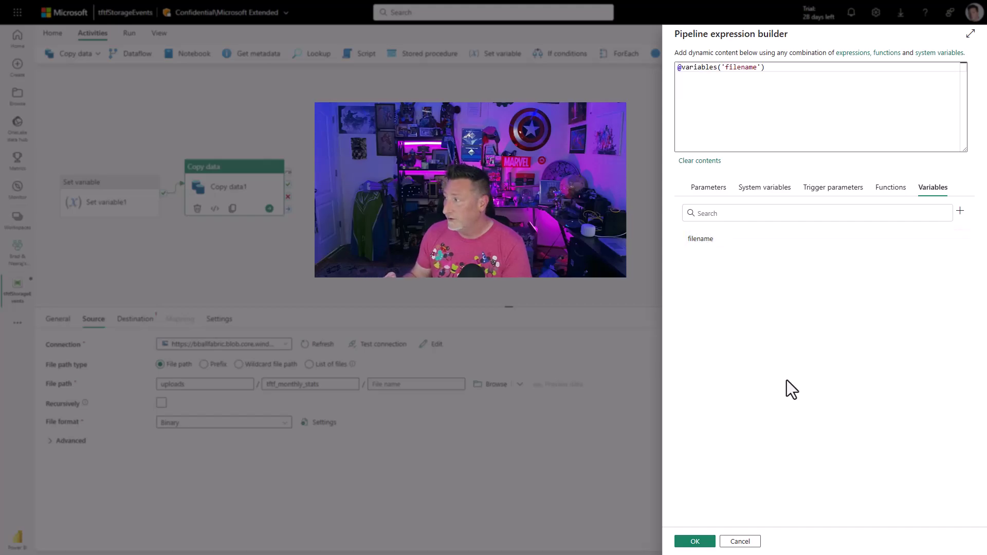
click(707, 547)
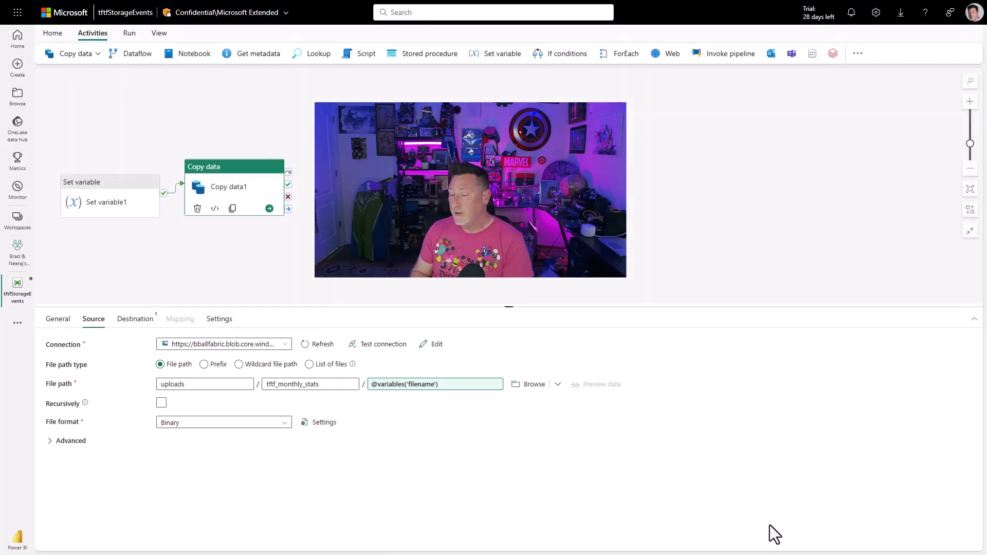
- Set Copy data1's destination to the TalesfromtheField warehouse table dbo.tftf_monthly_stats
click(135, 320)
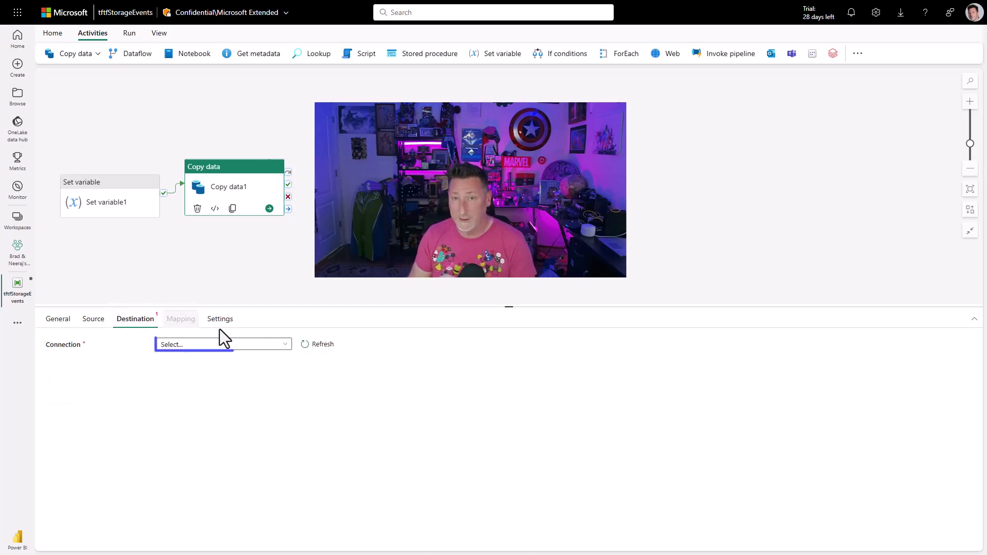
click(286, 346)
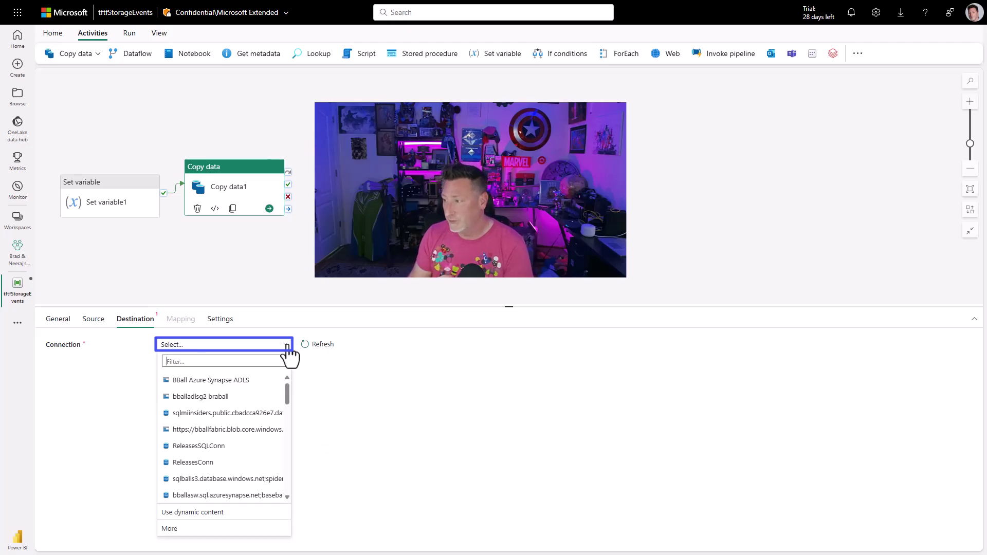
click(202, 528)
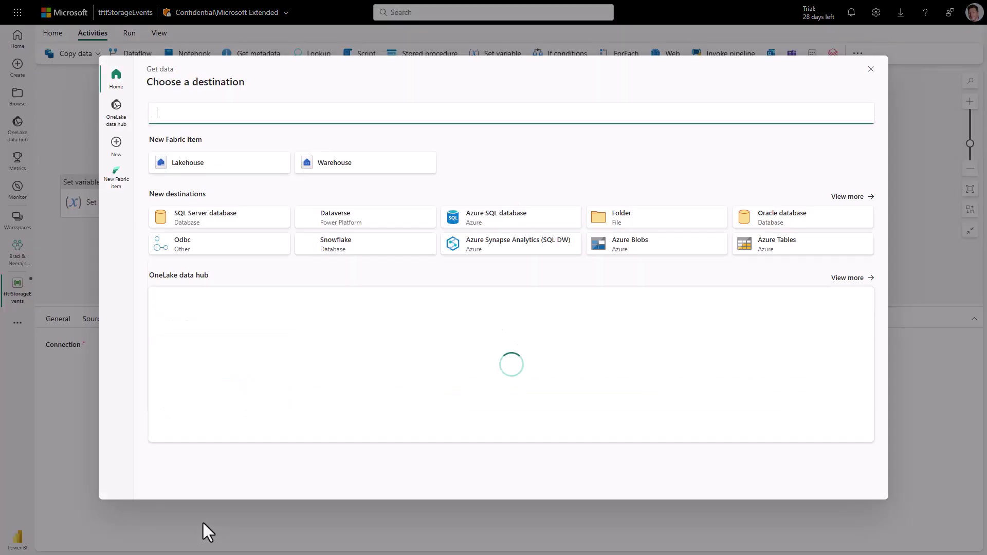
click(205, 351)
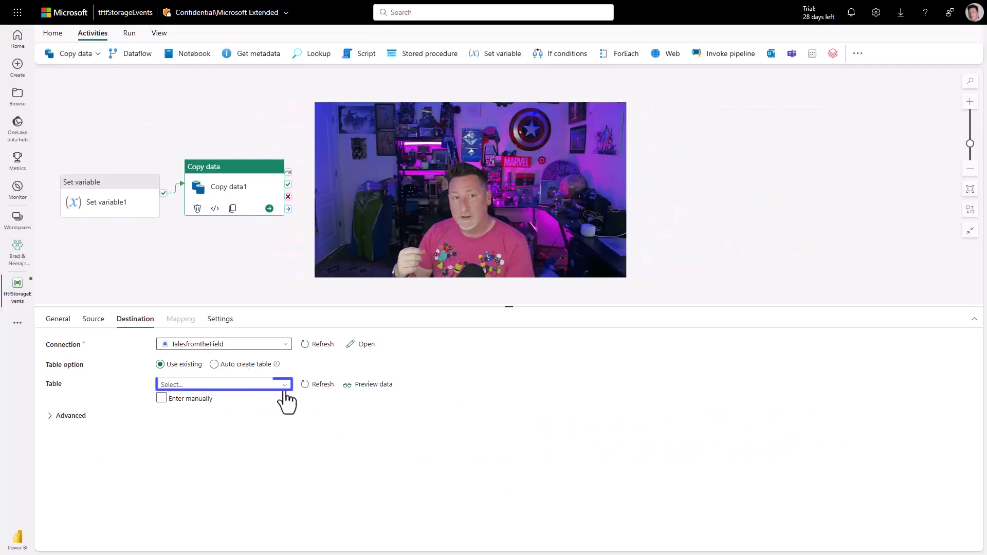
click(283, 391)
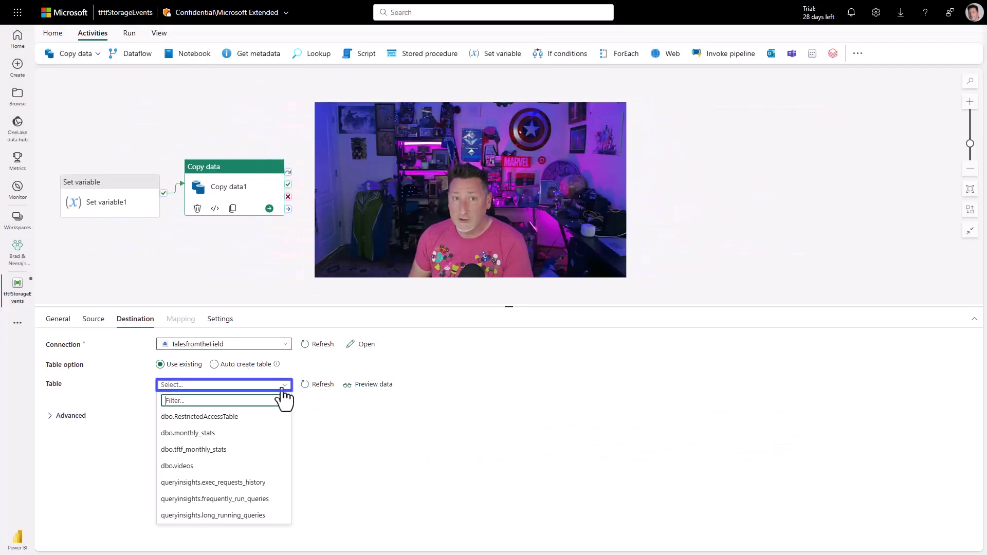
click(270, 450)
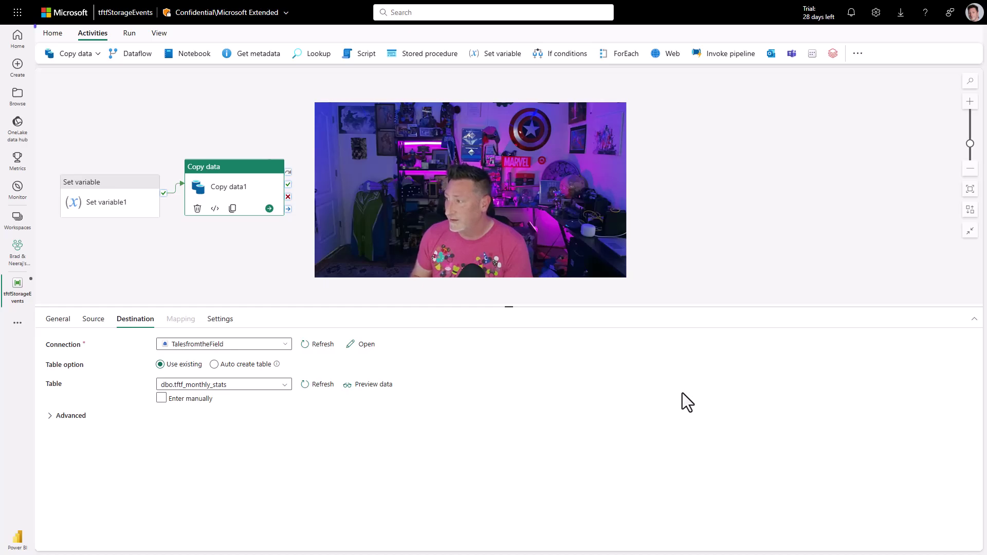
click(57, 34)
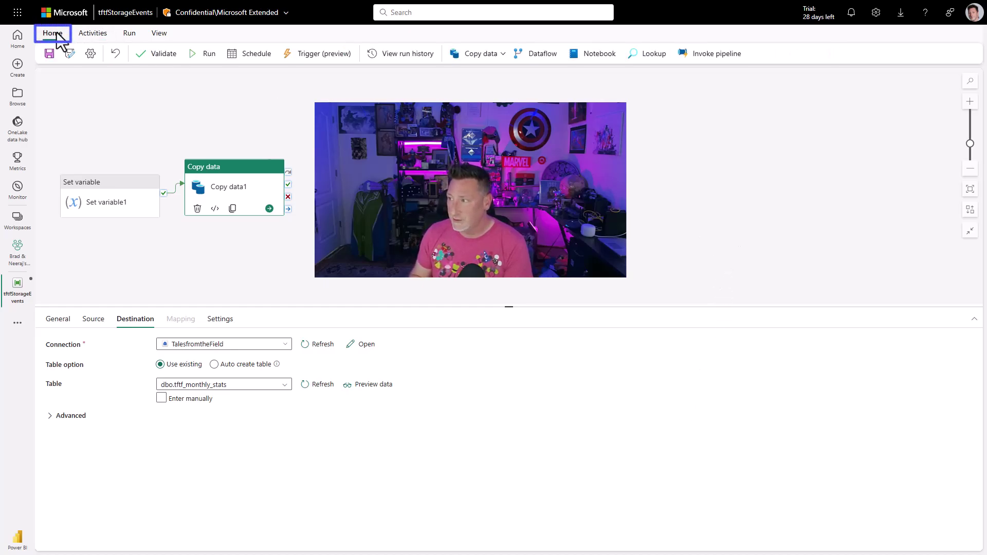
- After the failed save, switch the source file format from Binary to DelimitedText and save again
click(48, 55)
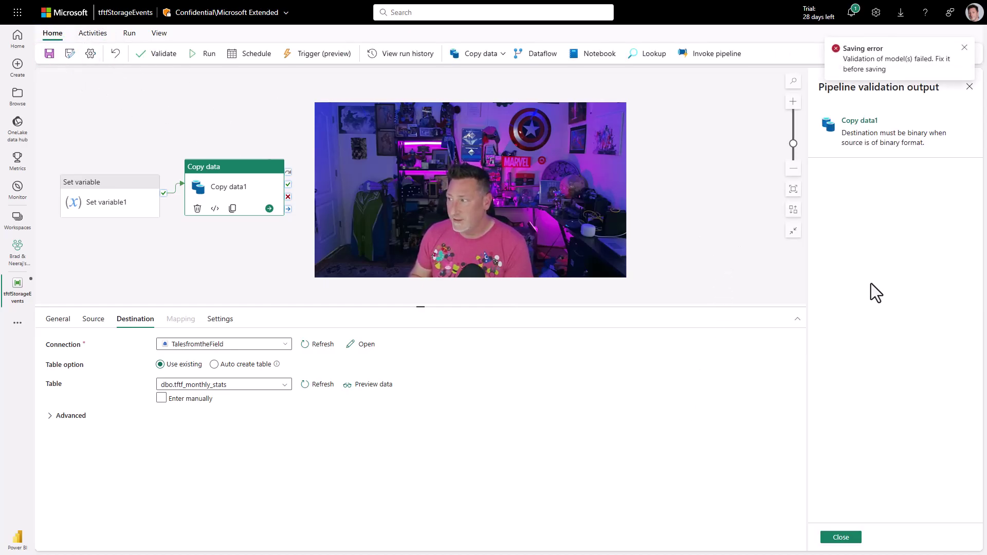
click(95, 321)
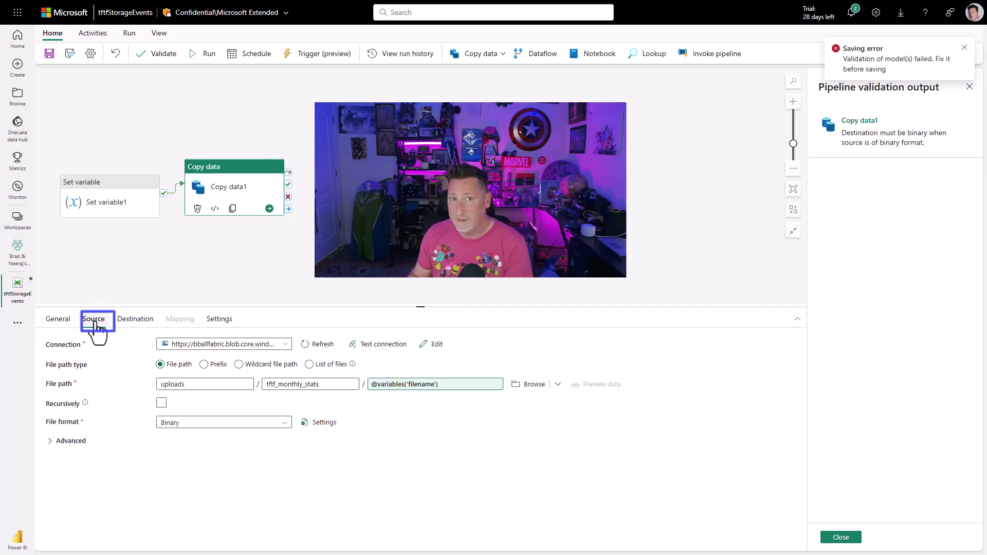
click(265, 425)
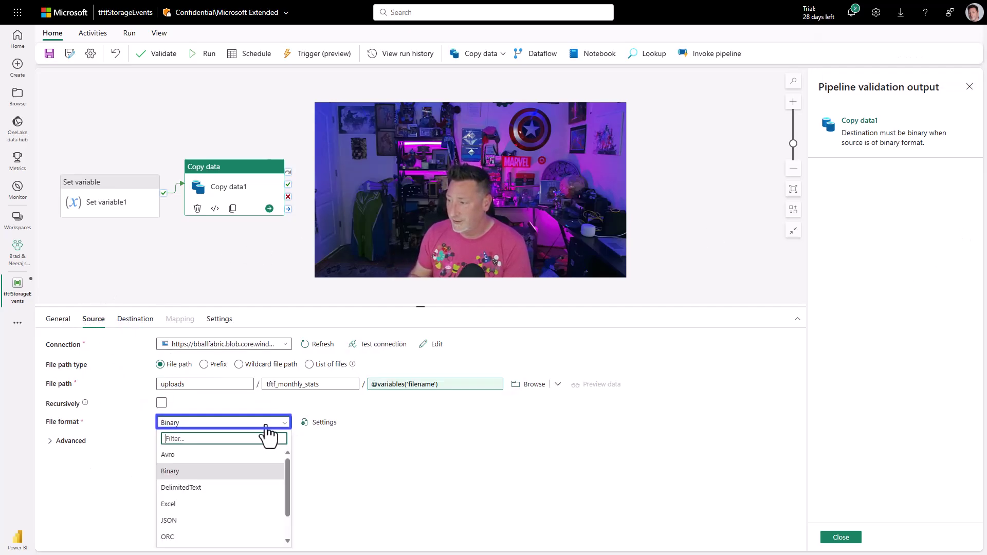
click(224, 488)
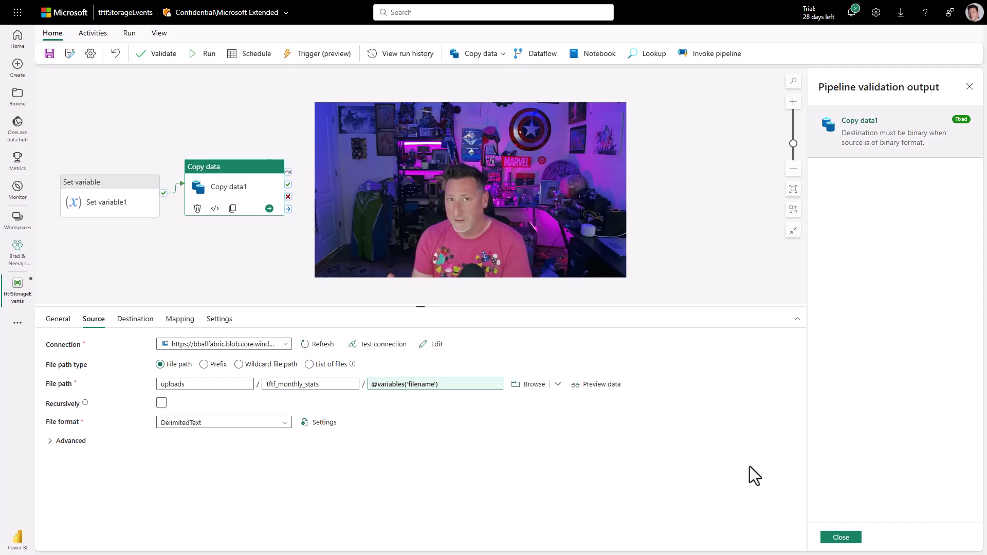
click(843, 537)
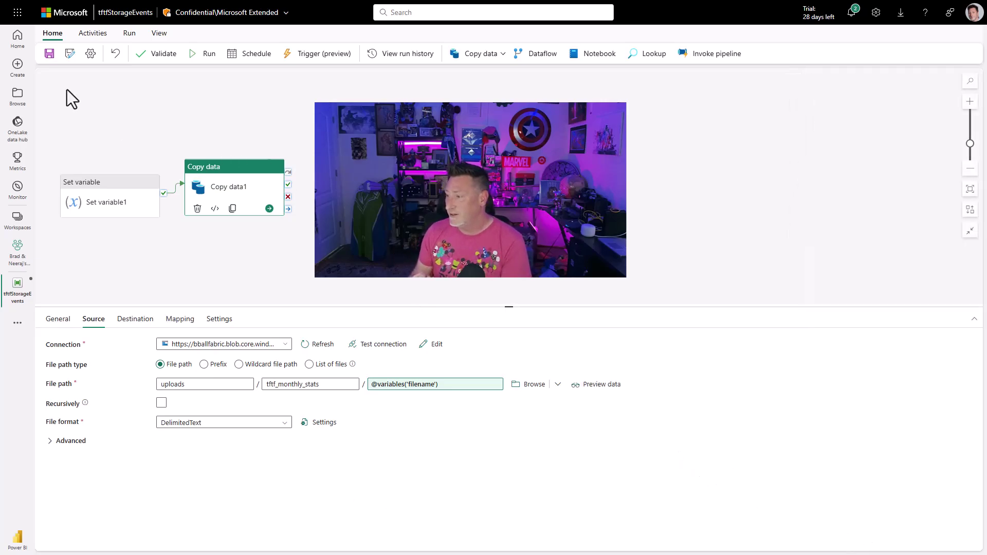
click(49, 54)
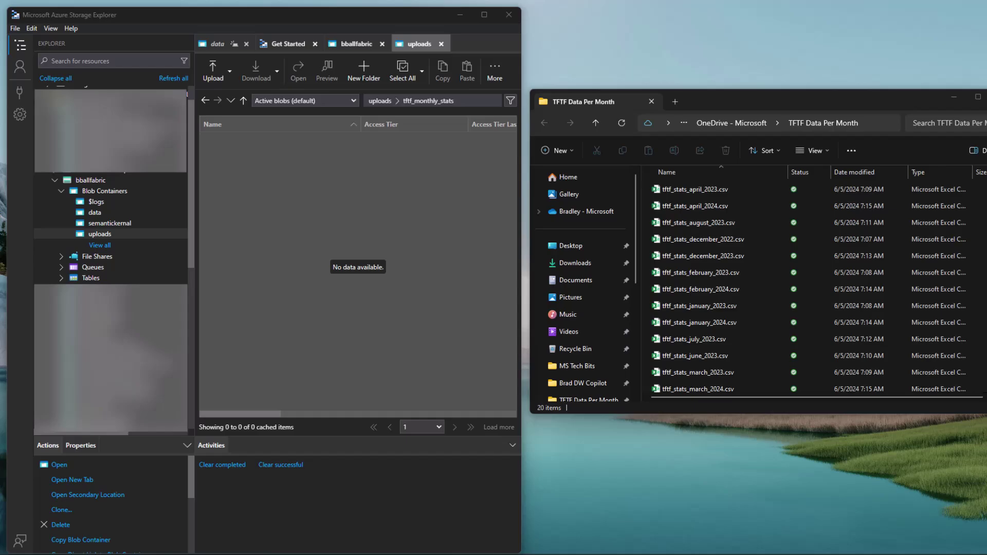
- Drag tftf_stats_september_2022_og.csv from File Explorer into the uploads/tftf_monthly_stats blob list
scroll(741, 319, down, 2)
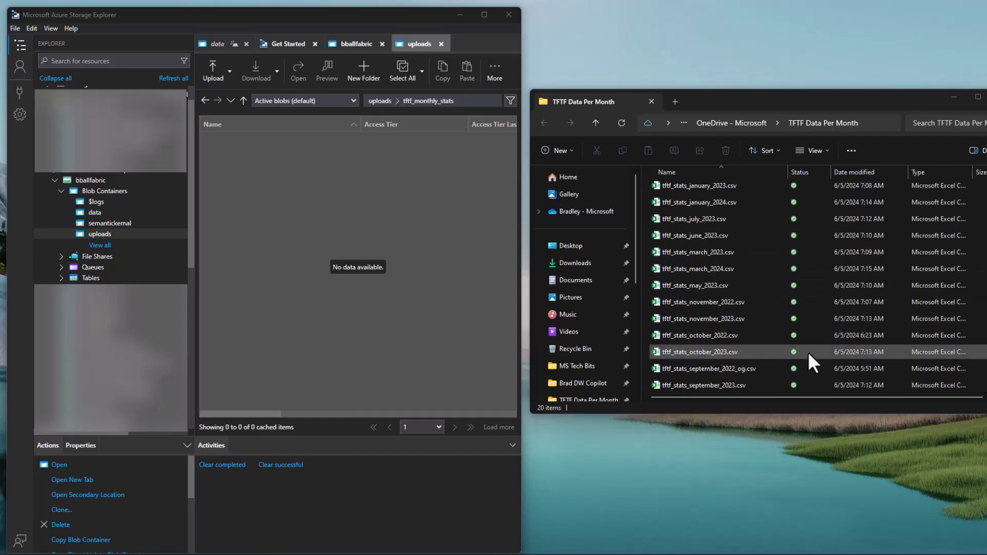
drag(706, 370, 346, 304)
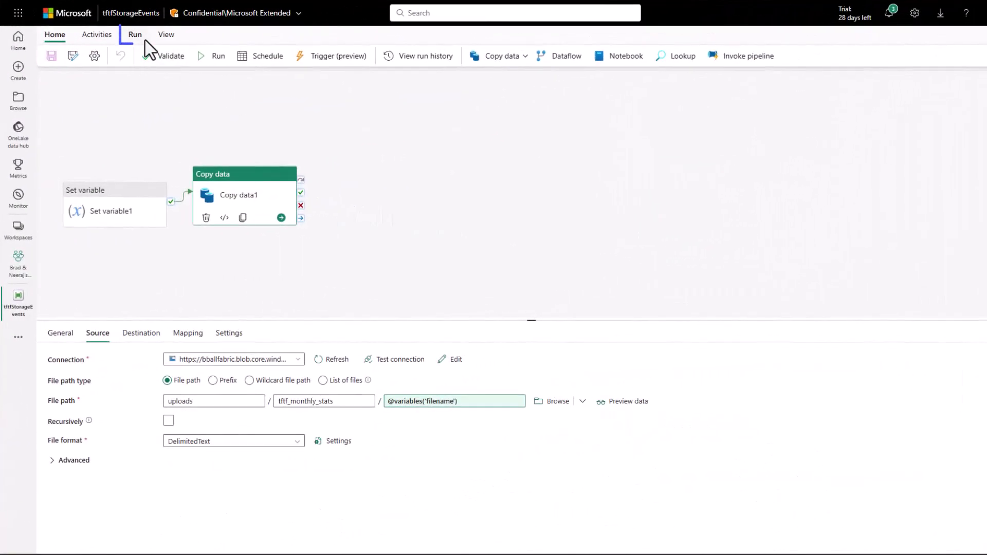
- Open the tftfStorageEvents run from run history and refresh: Set variable1 succeeded, Copy data1 failed
click(335, 55)
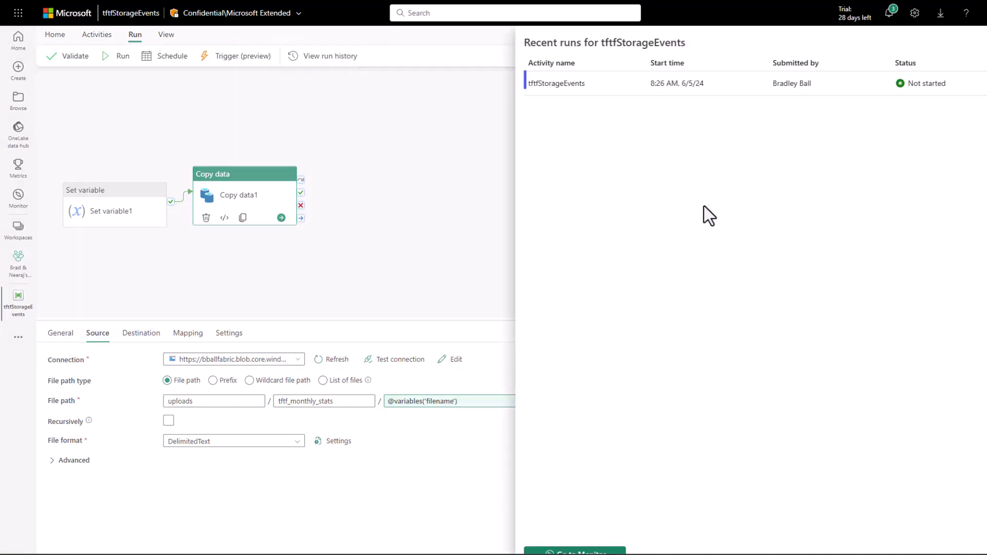
click(571, 85)
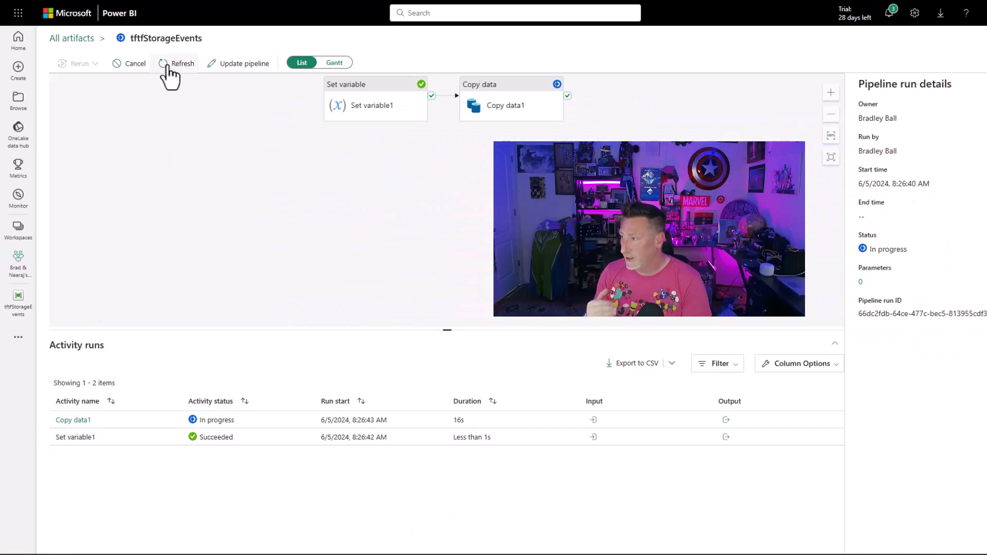
click(167, 67)
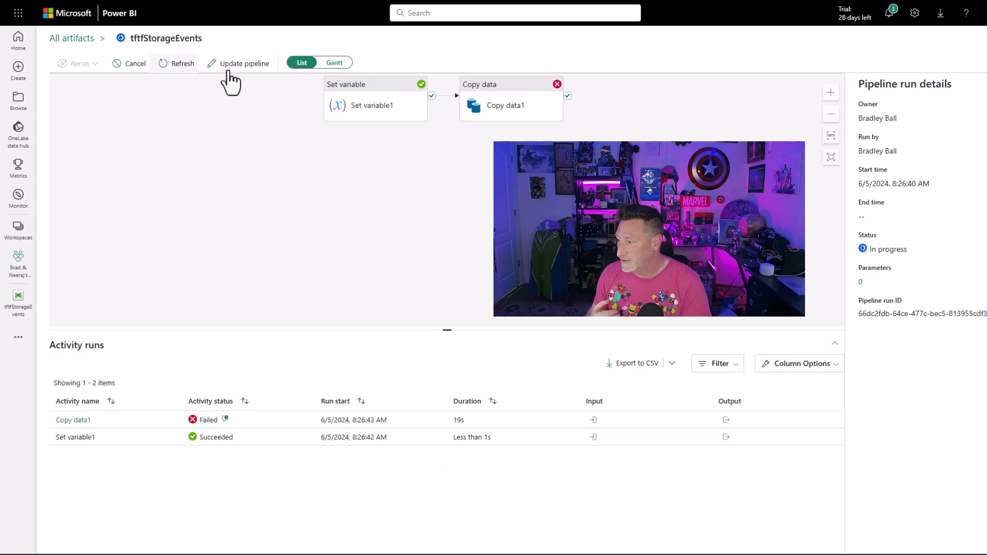
click(225, 419)
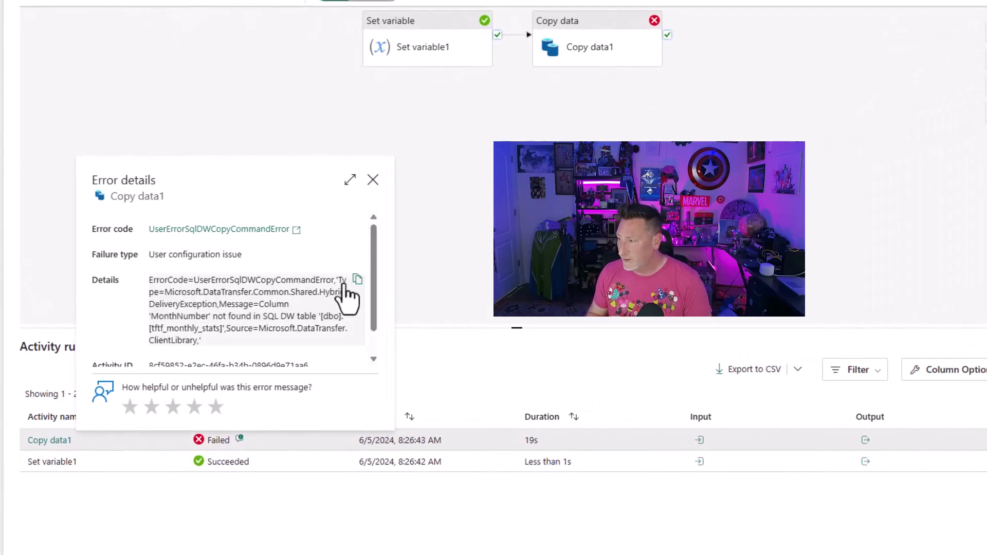
drag(375, 271, 378, 294)
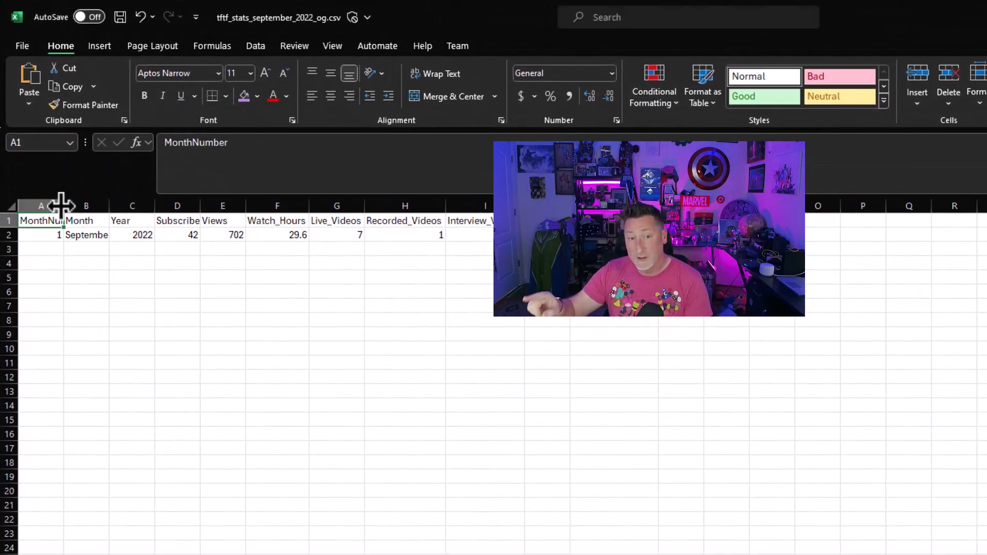
double_click(62, 207)
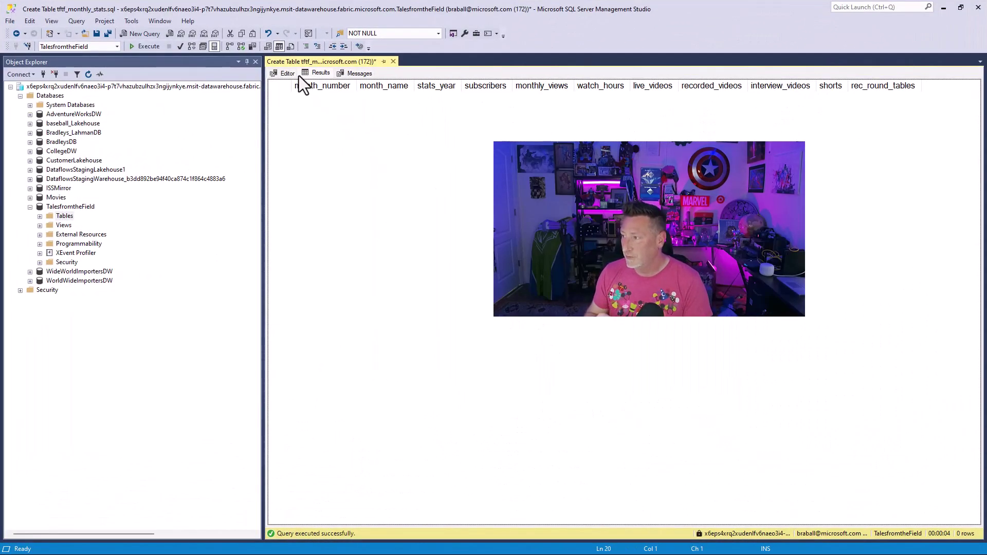
click(291, 73)
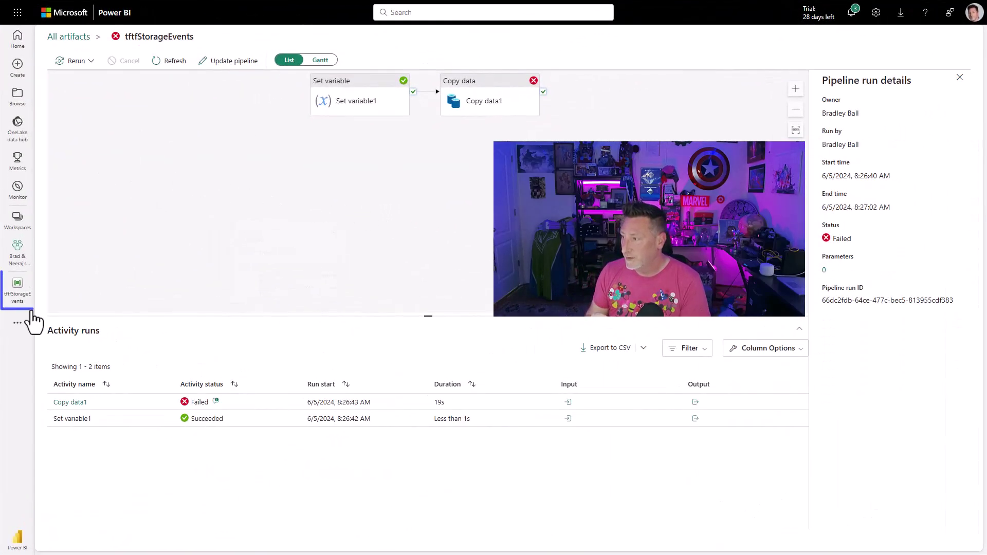
- Replace the Copy data1 file name expression with a browsed tftf_stats_september_2022_og.csv and view its mapping
click(29, 297)
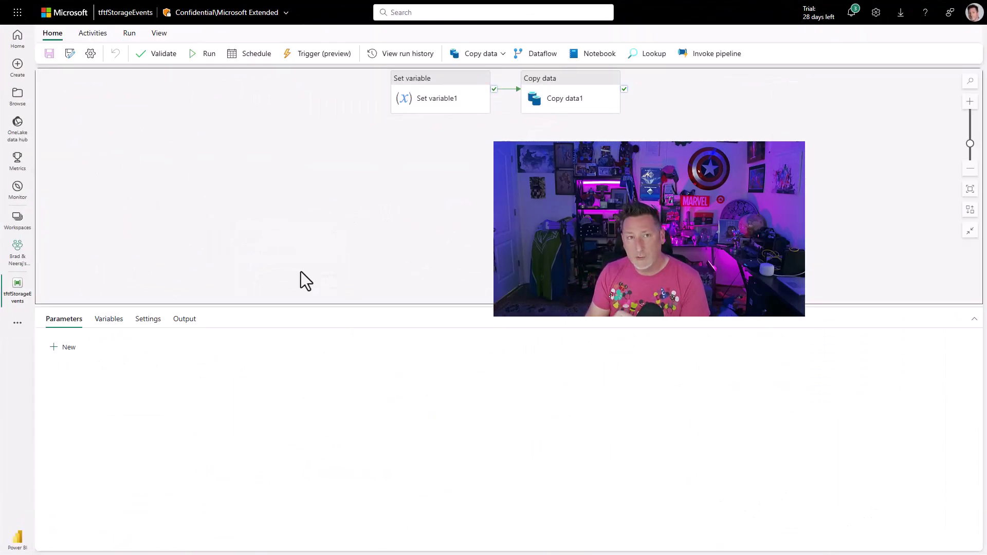
click(564, 104)
click(94, 320)
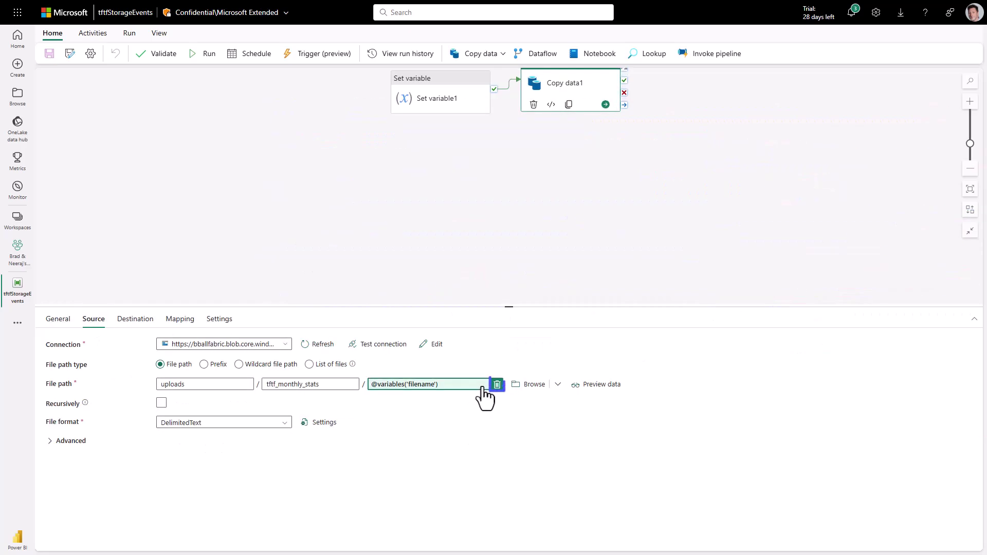
click(497, 386)
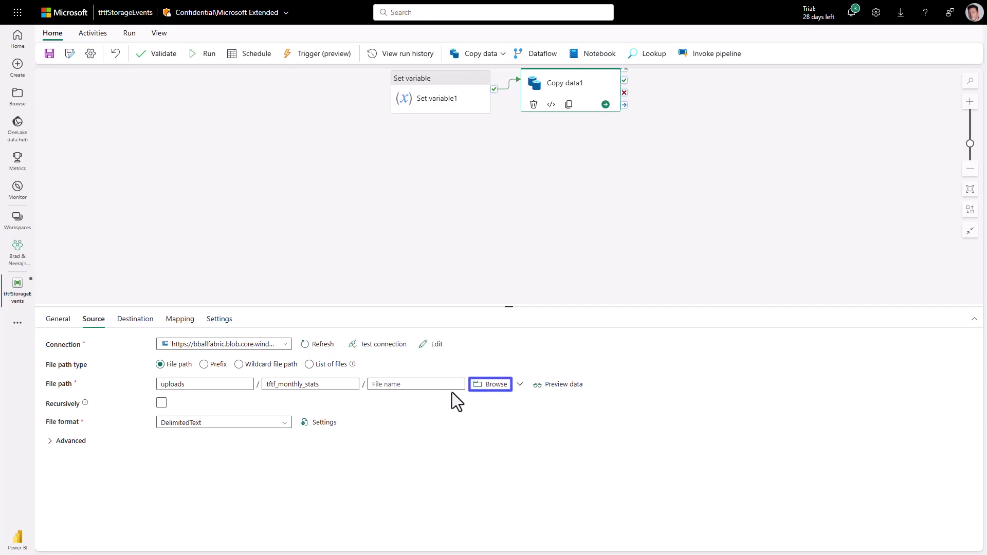
click(495, 387)
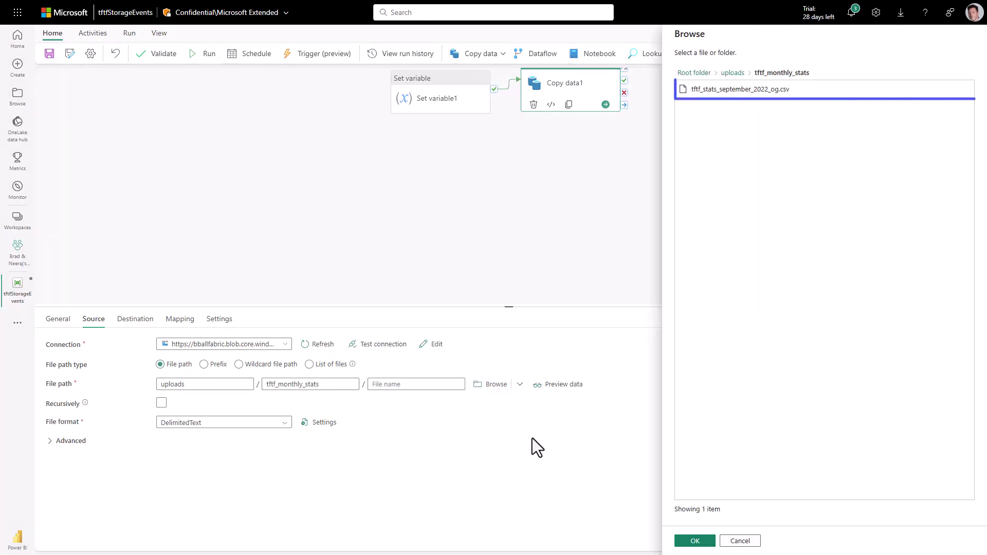
click(752, 97)
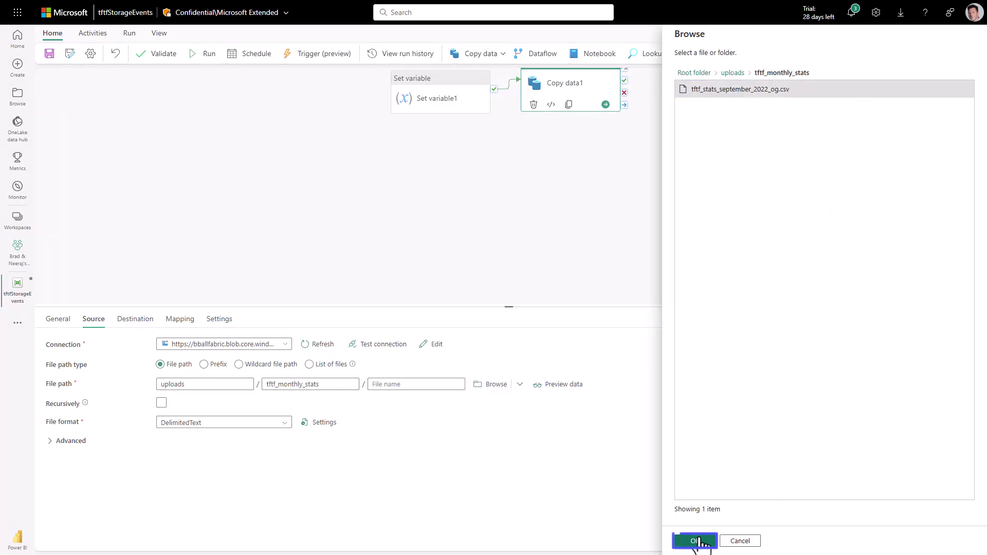
click(697, 541)
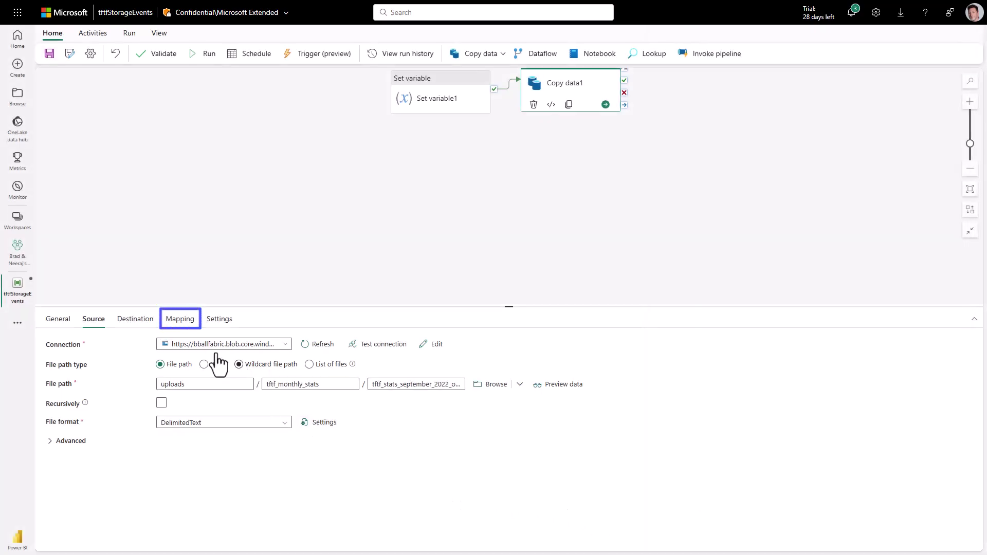
click(175, 319)
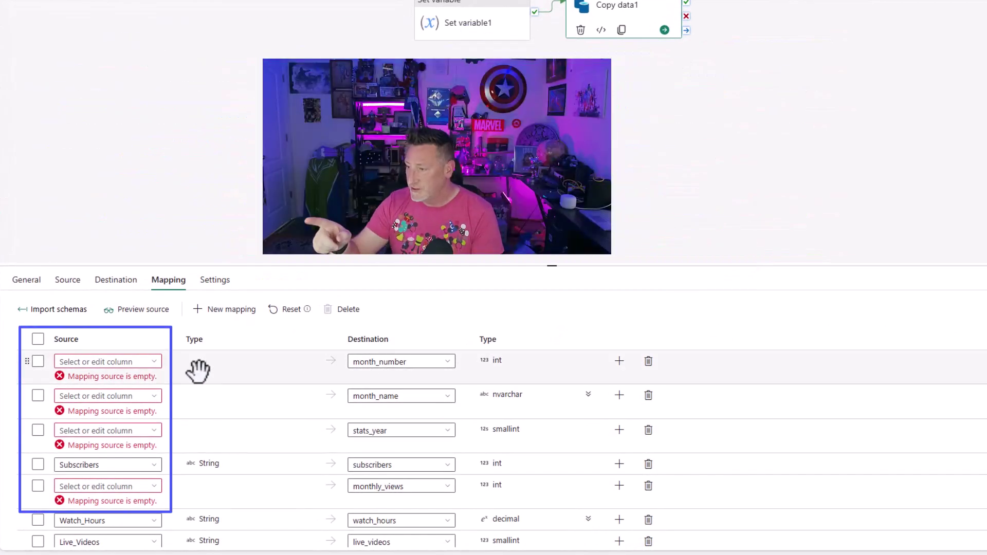
- Pick source columns MonthNumber, Month, Year and Views for the empty month_number, month_name, stats_year, monthly_views rows
click(152, 363)
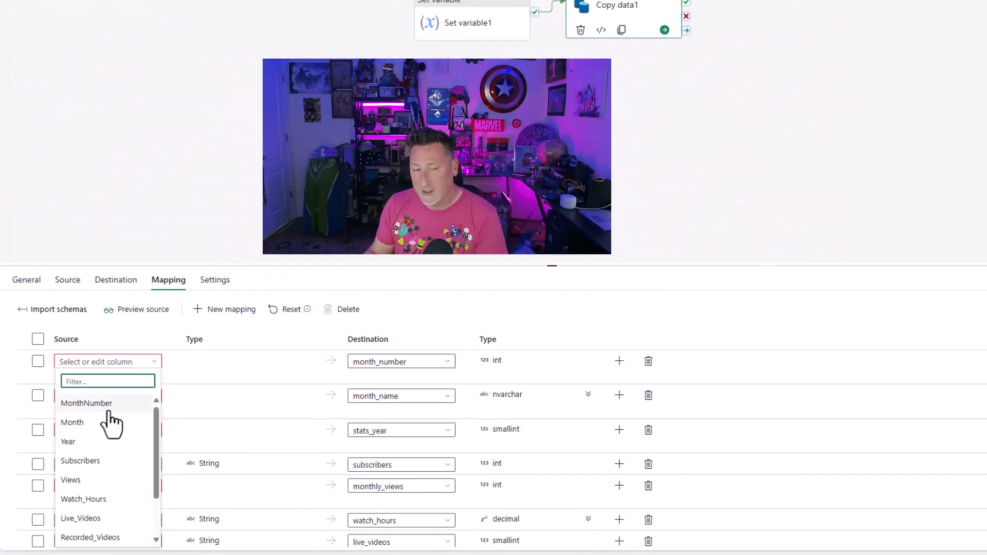
click(109, 403)
click(151, 384)
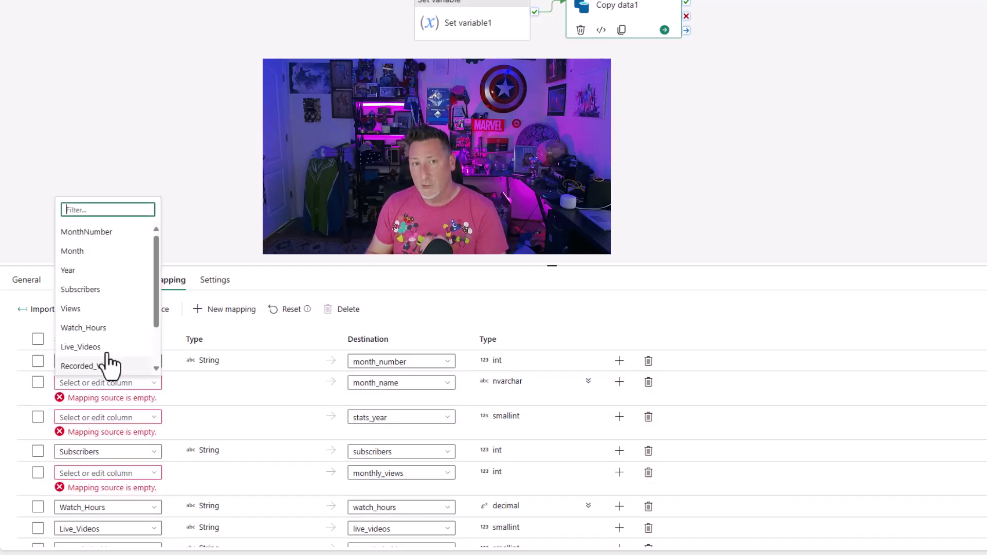
click(105, 254)
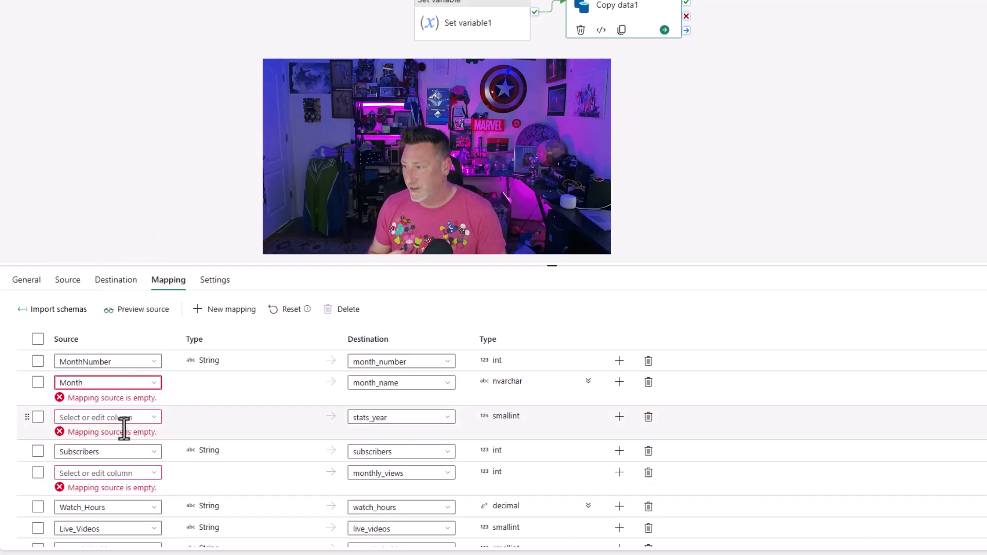
click(152, 405)
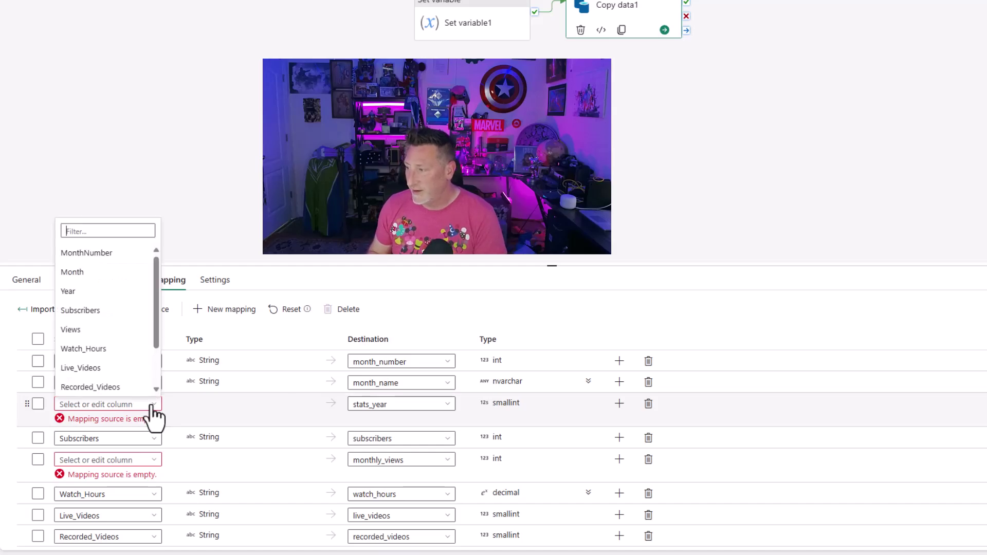
click(99, 291)
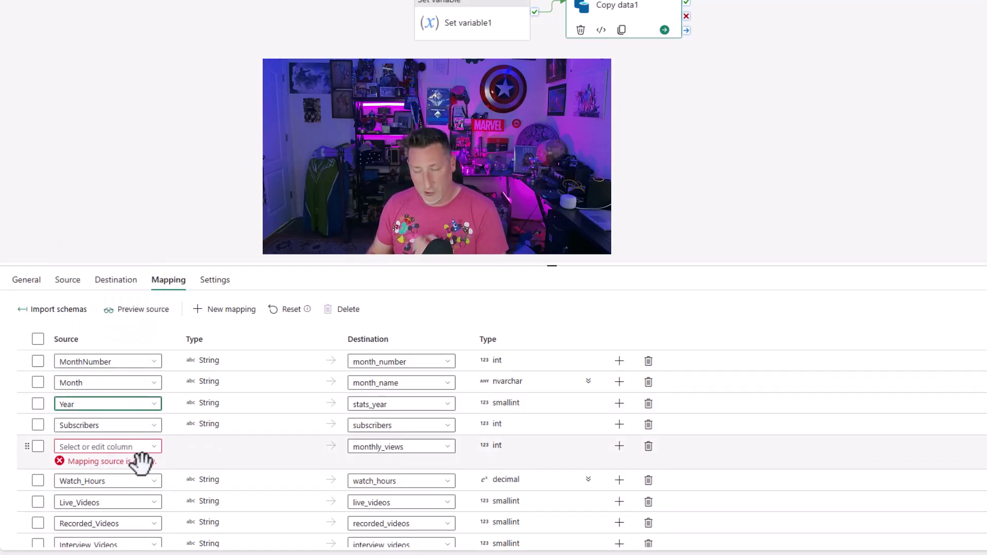
click(149, 448)
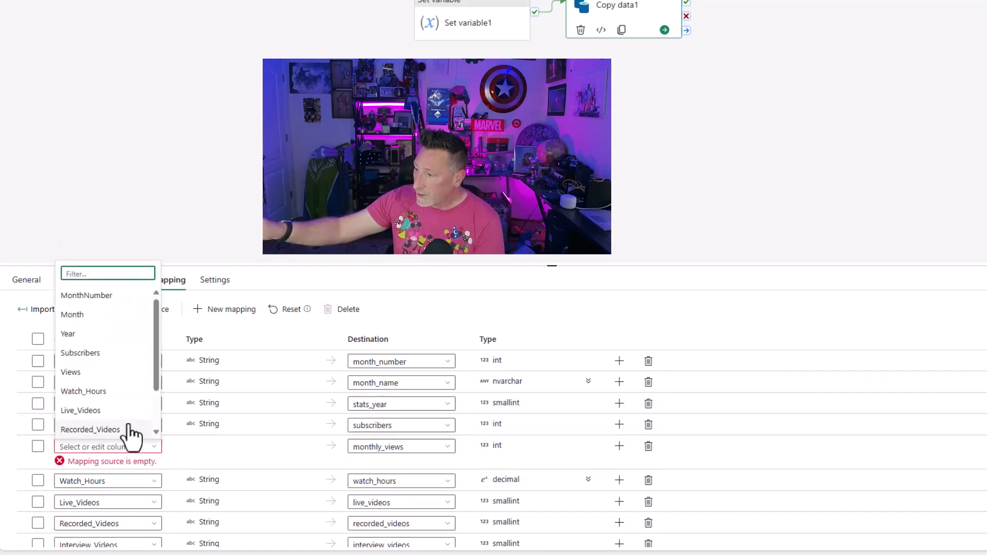
click(124, 373)
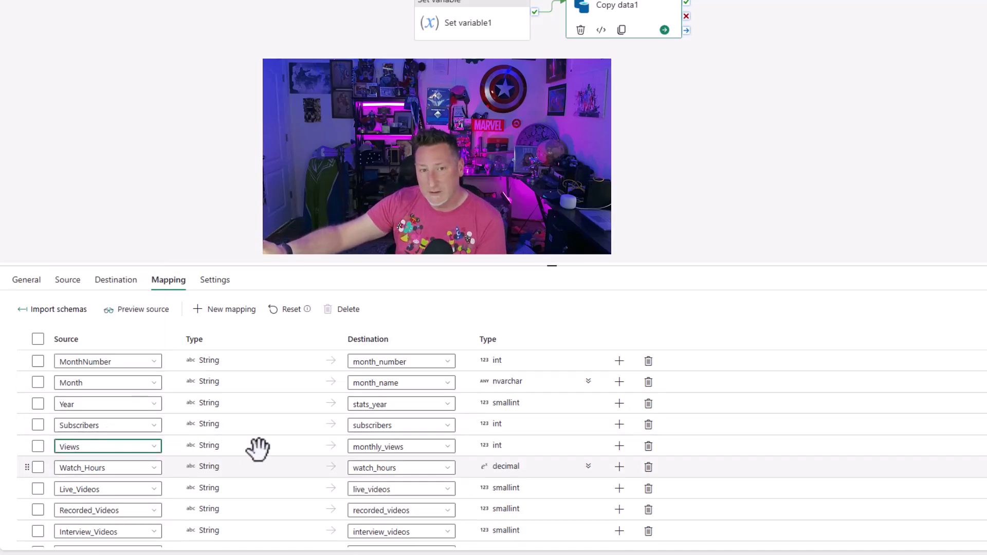
scroll(340, 437, down, 1)
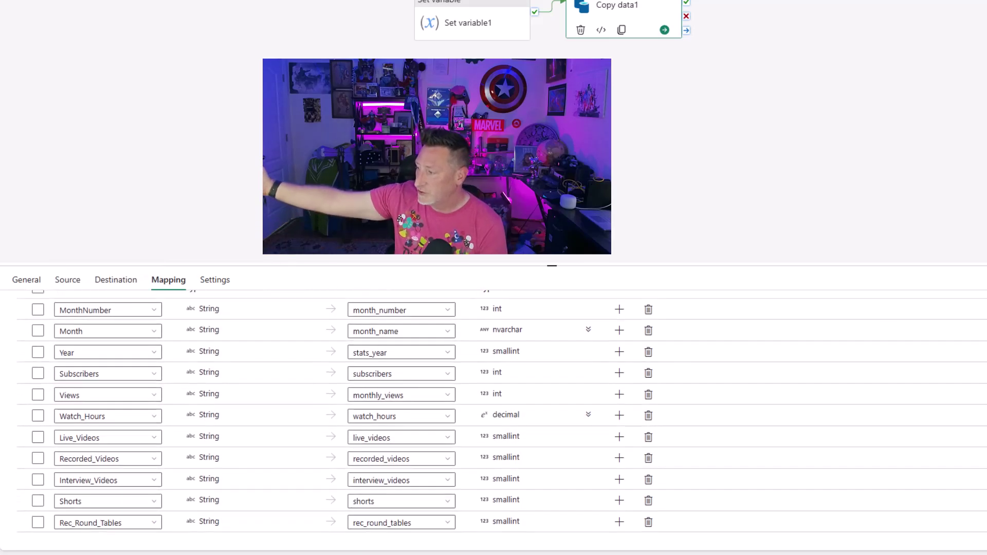
scroll(340, 437, up, 1)
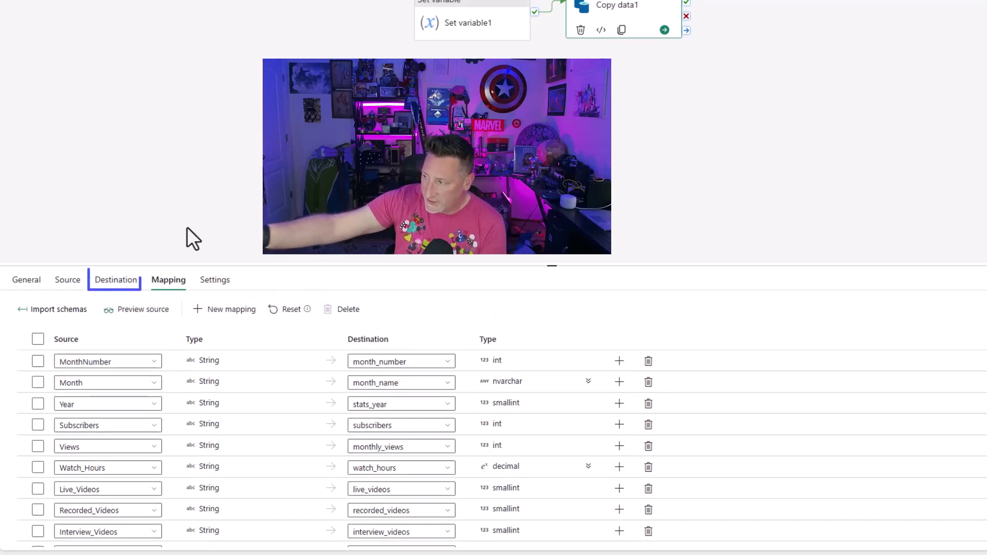
click(105, 281)
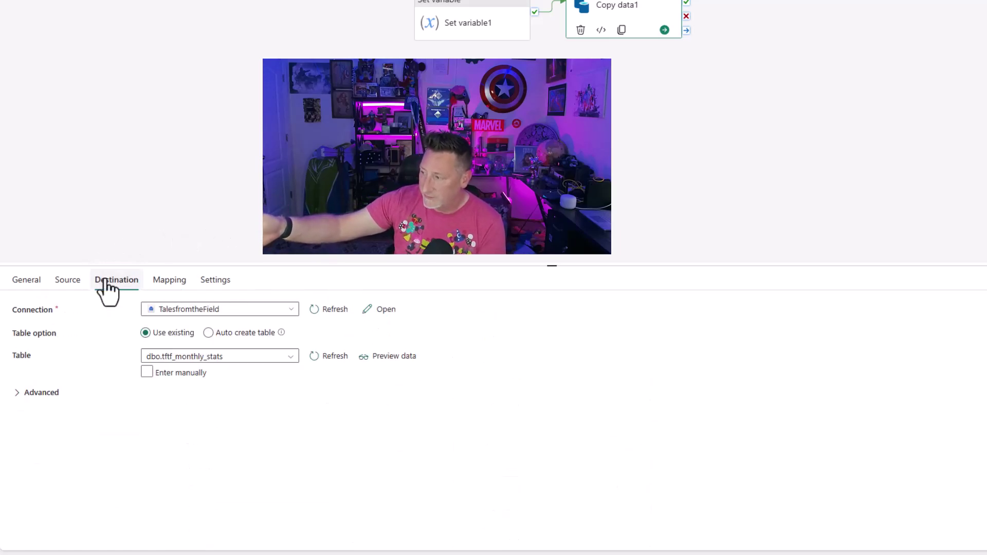
click(72, 286)
click(452, 357)
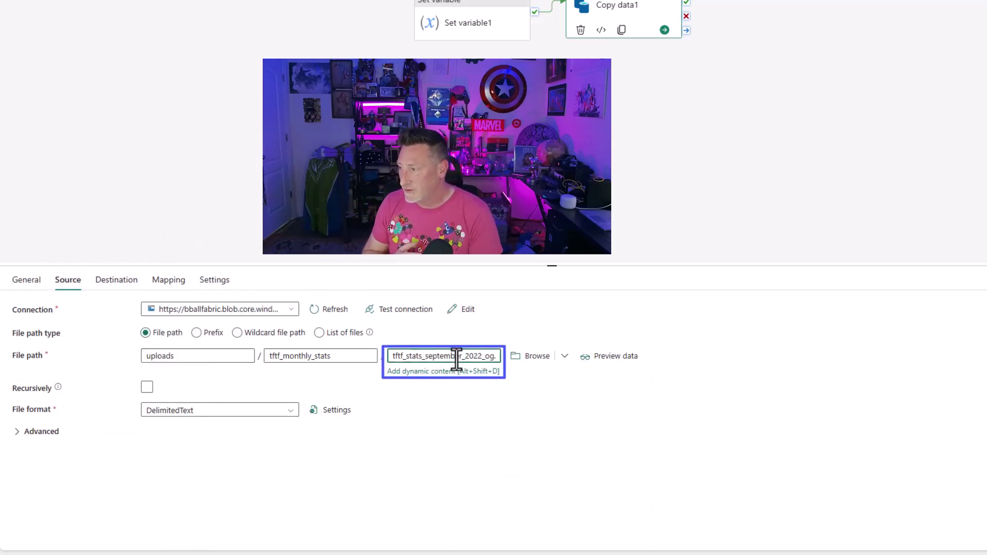
drag(394, 356, 750, 353)
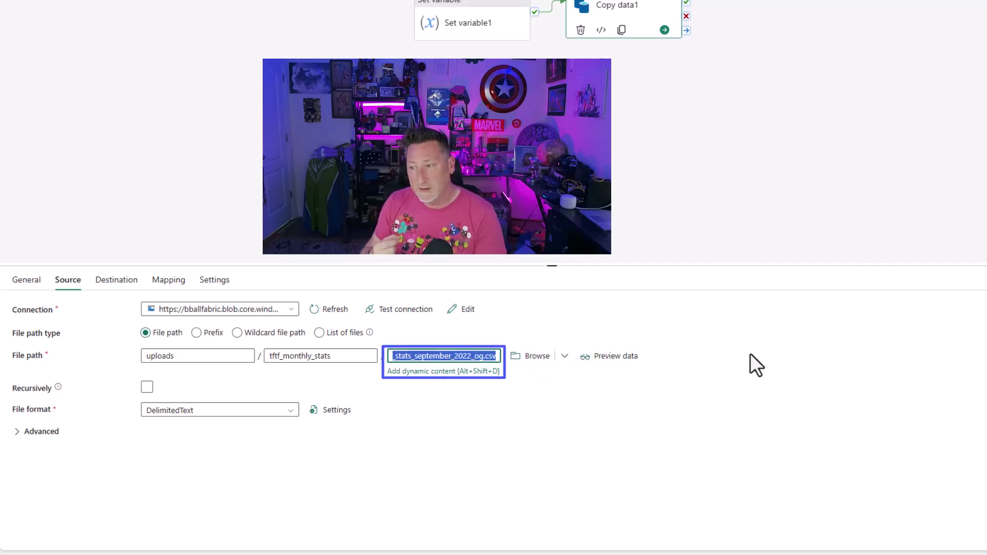
key(Delete)
click(443, 371)
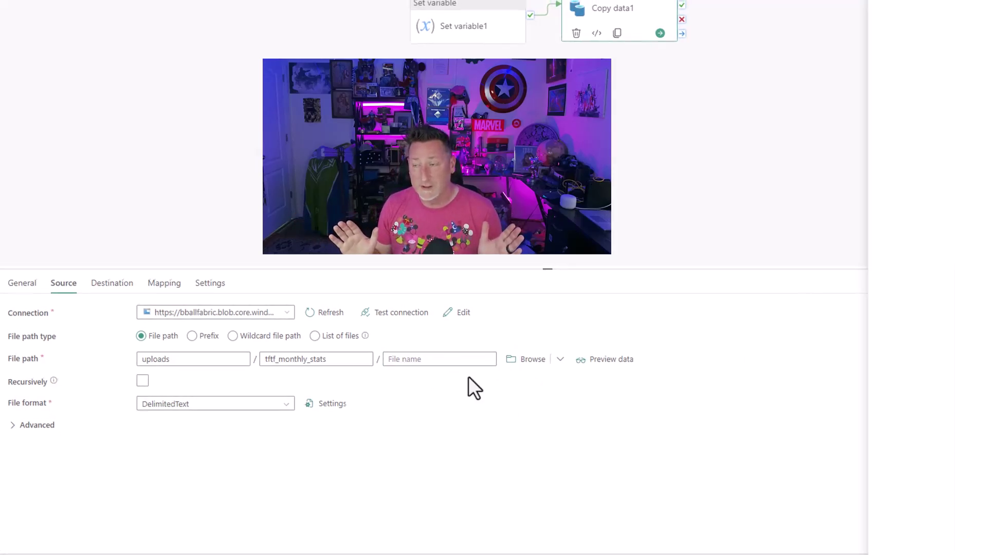
click(957, 194)
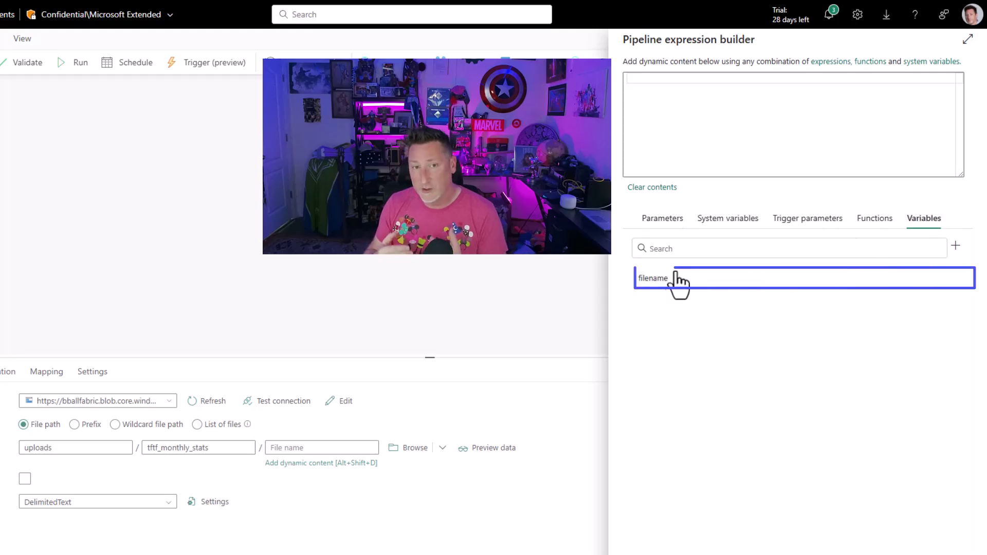
click(702, 253)
click(700, 543)
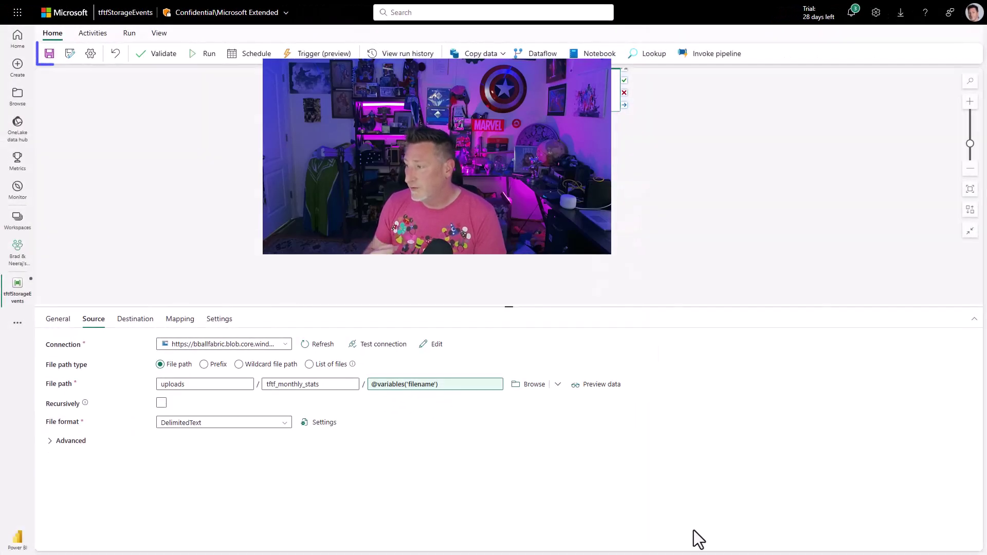
click(50, 58)
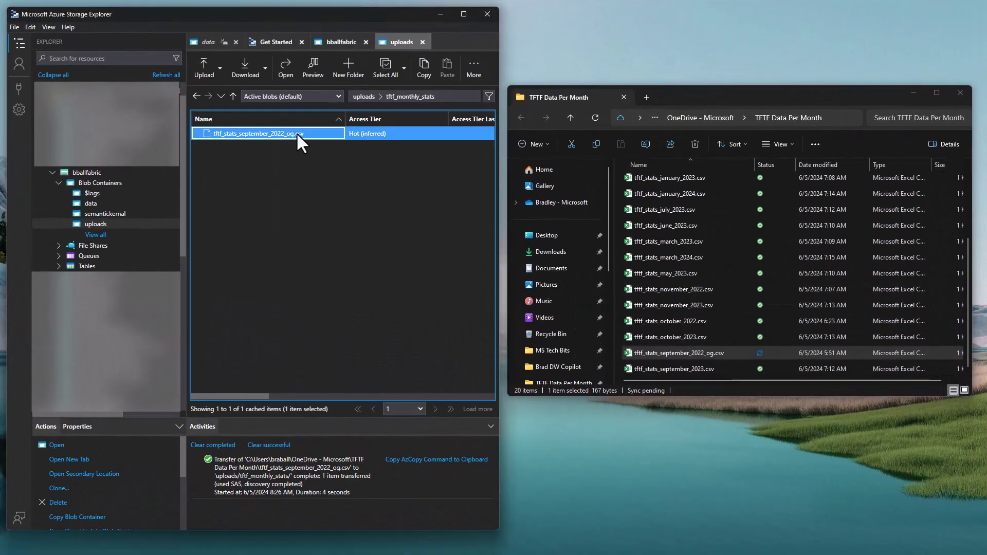
- Delete the tftf_stats_september_2022_og.csv blob, confirm, and re-upload it to uploads/tftf_monthly_stats
key(Delete)
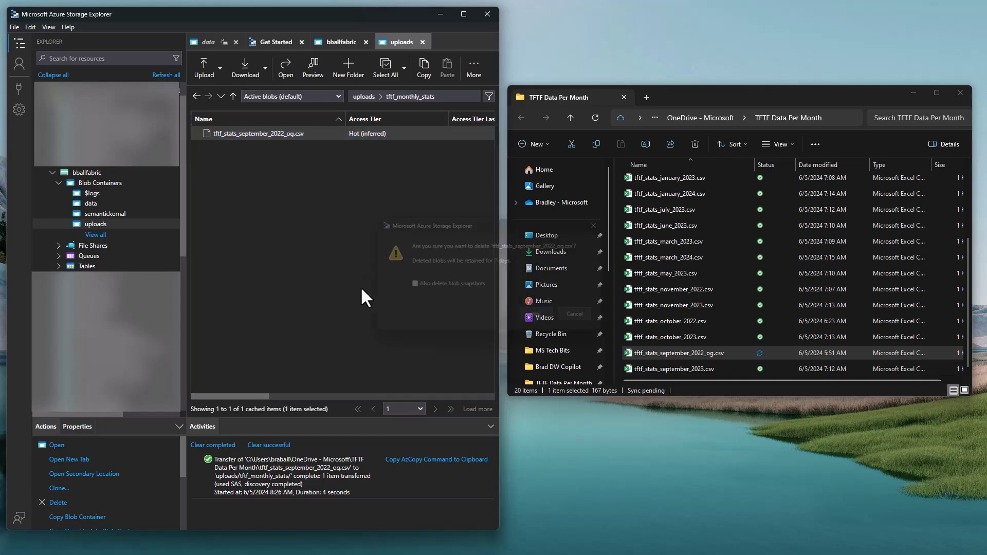
click(554, 321)
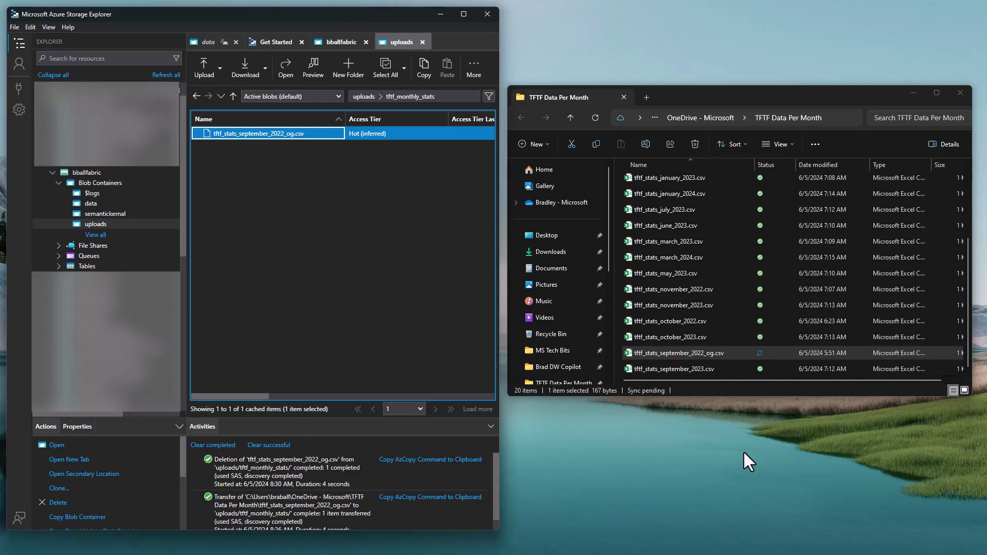
drag(420, 373, 421, 372)
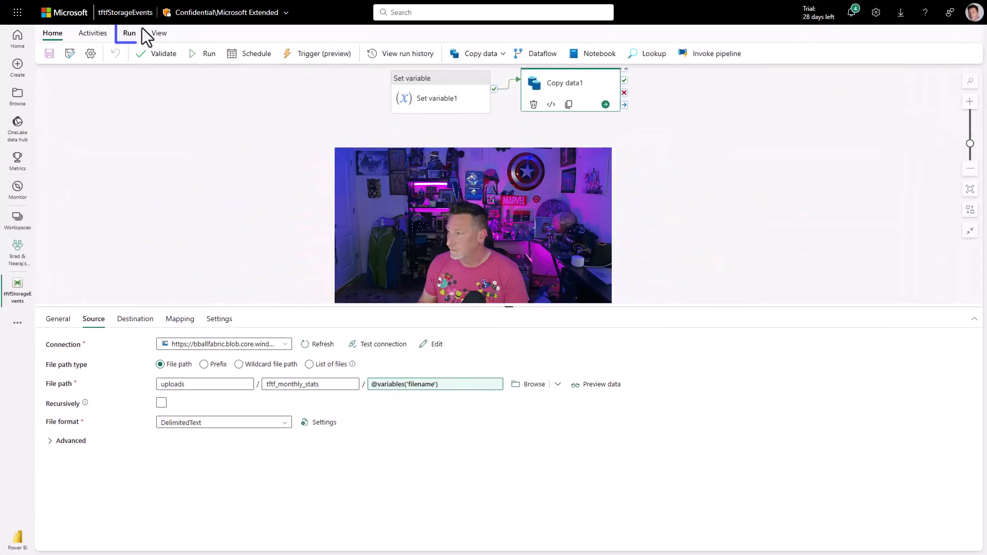
- Open the newest tftfStorageEvents run from run history and refresh until Copy data1 shows Succeeded
click(139, 31)
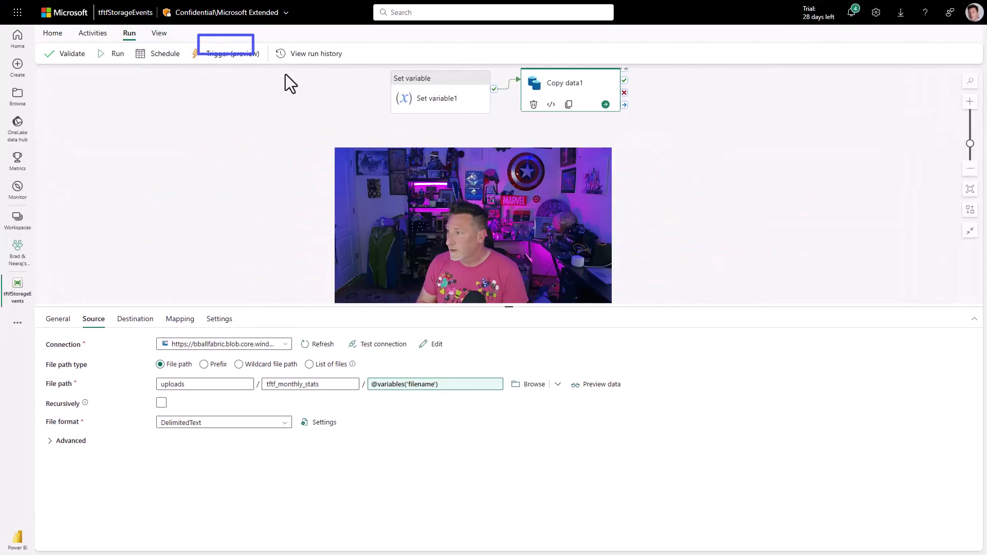
click(296, 58)
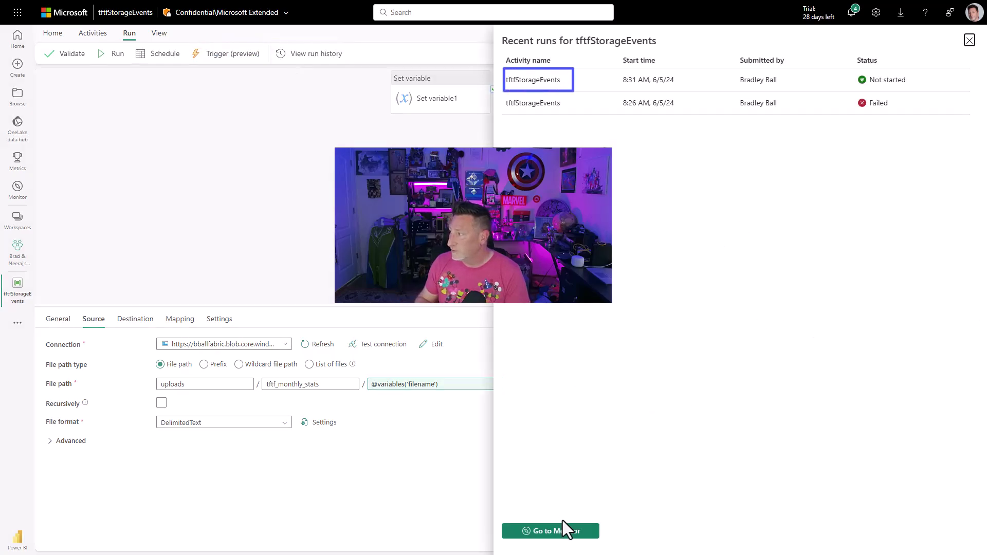
click(549, 85)
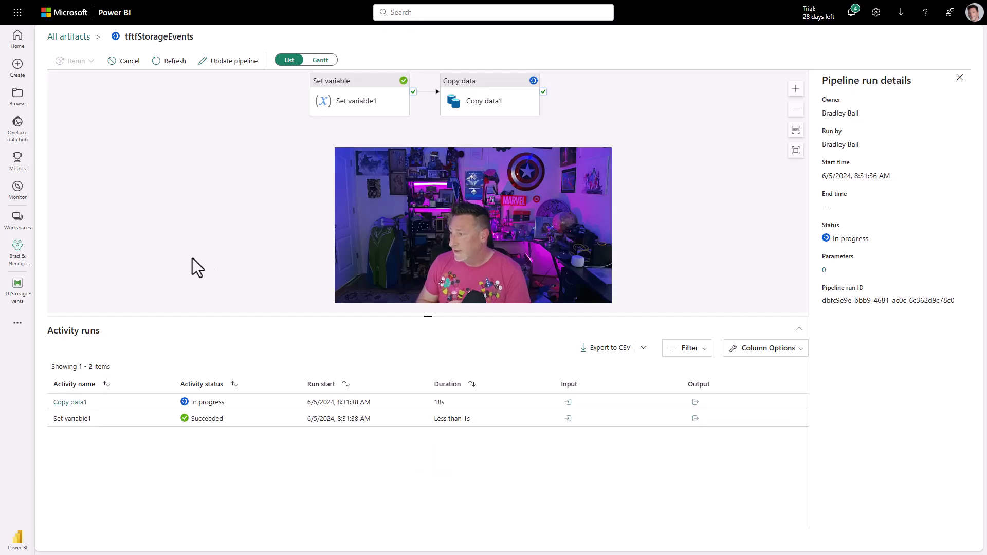
click(160, 67)
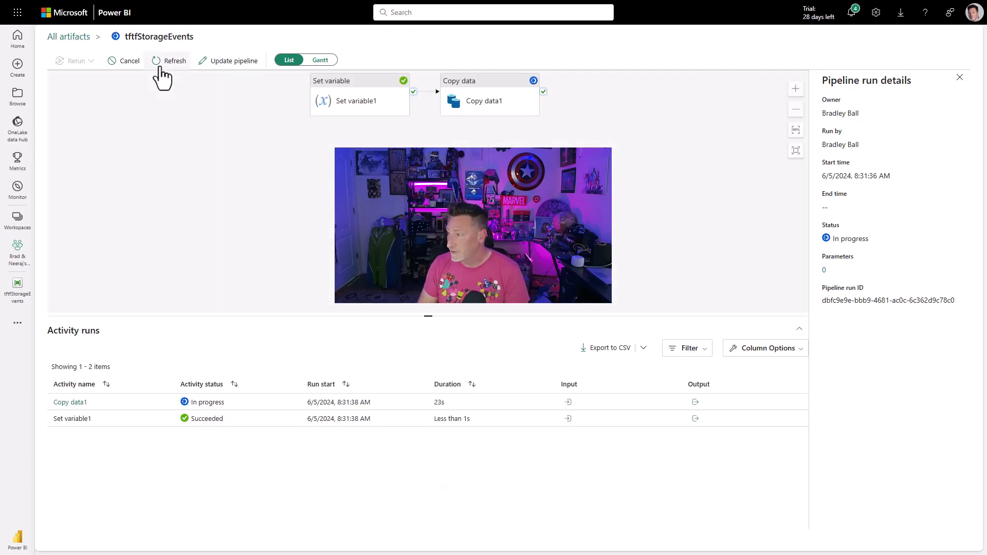
click(160, 69)
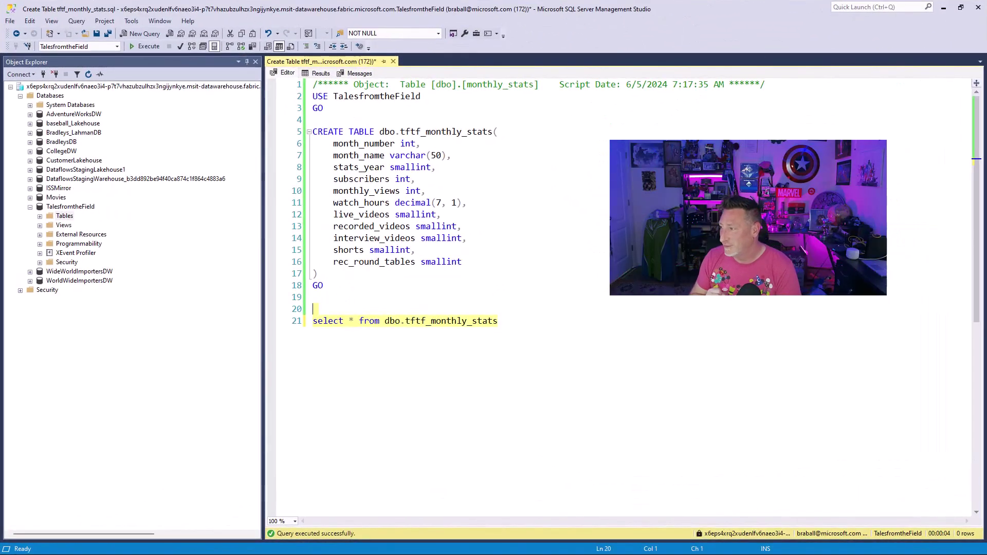
- Execute select * from dbo.tftf_monthly_stats
click(144, 46)
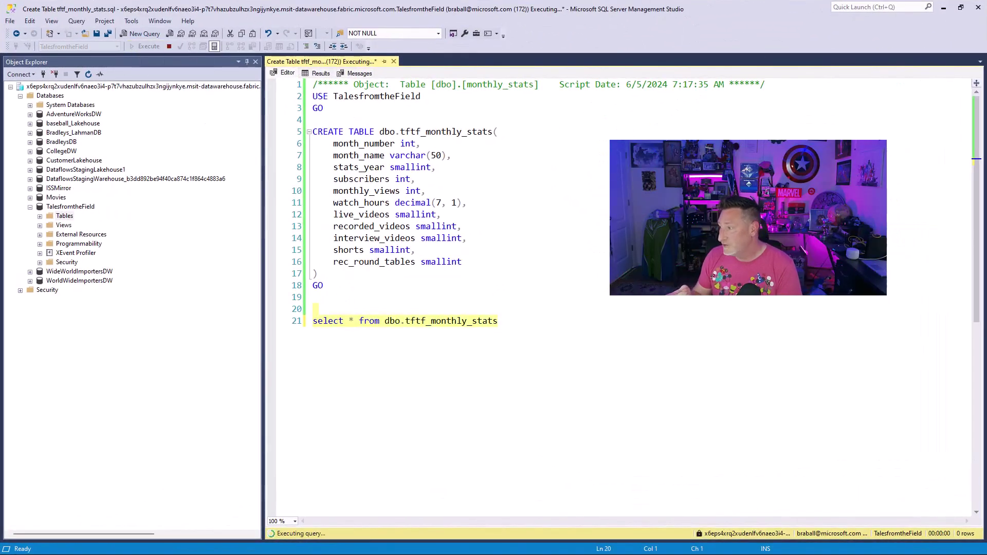